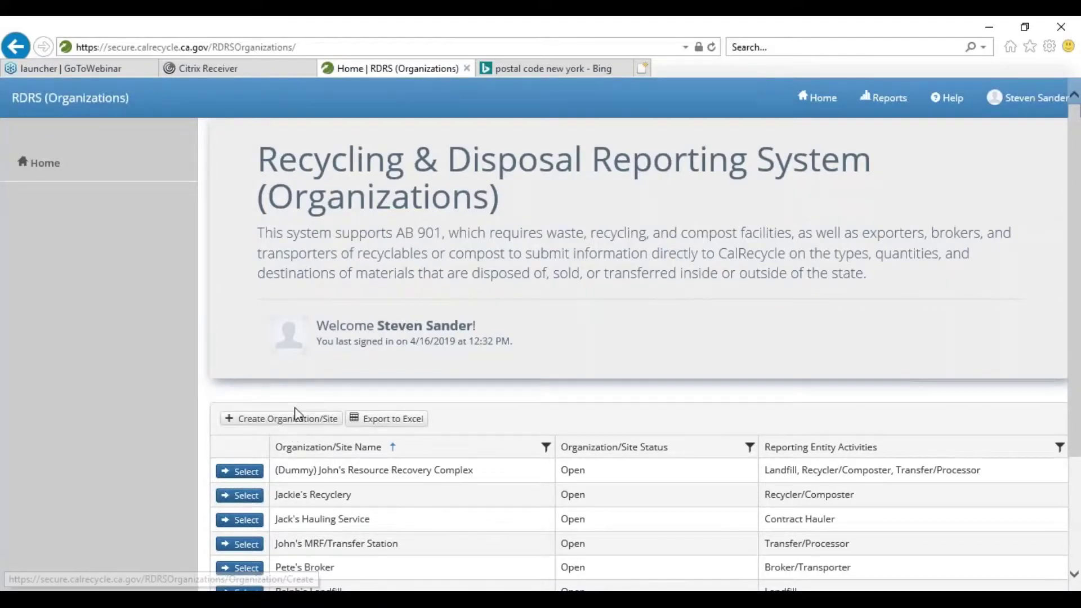
- Scroll down the RDRS home page to the organizations list and its Create Organization/Site button
scroll(295, 411, down, 2)
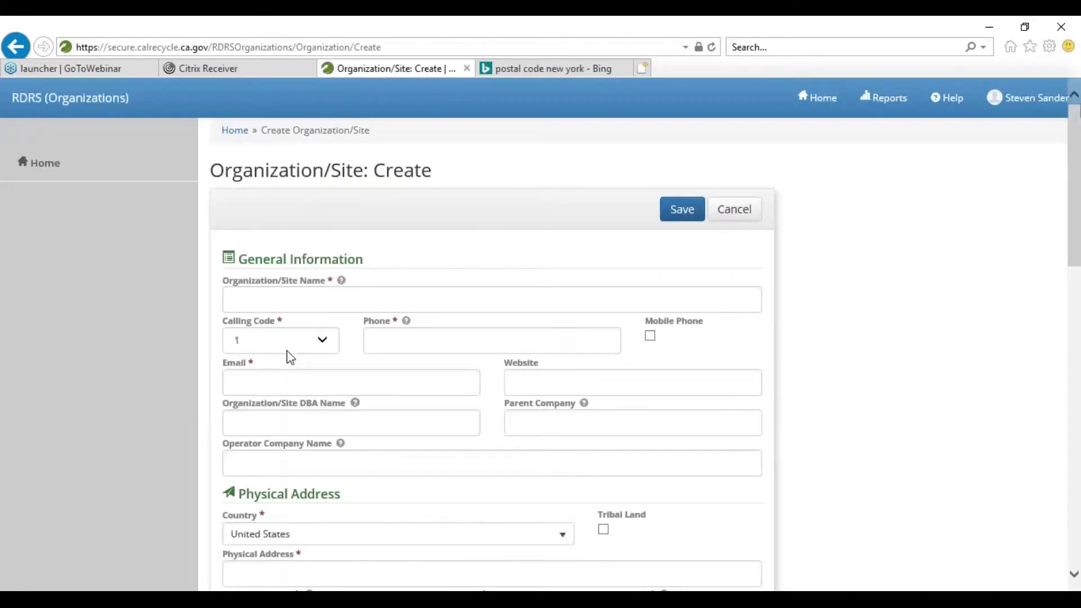
- Enter the site name Steve's Resource Recovery Complex and the site's phone number with calling code 1
click(294, 296)
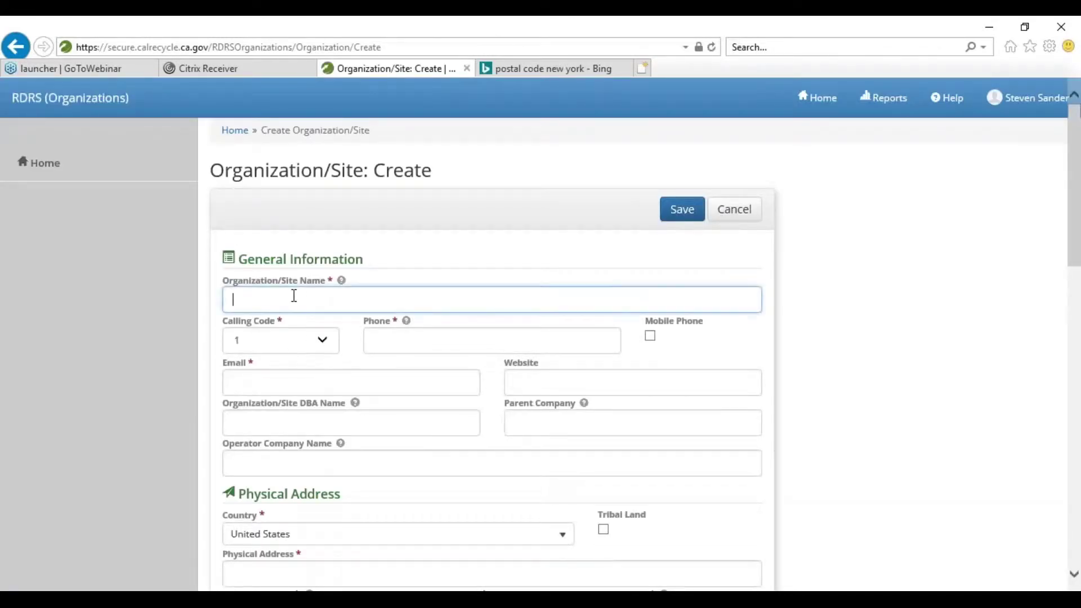
text(Steve's Re)
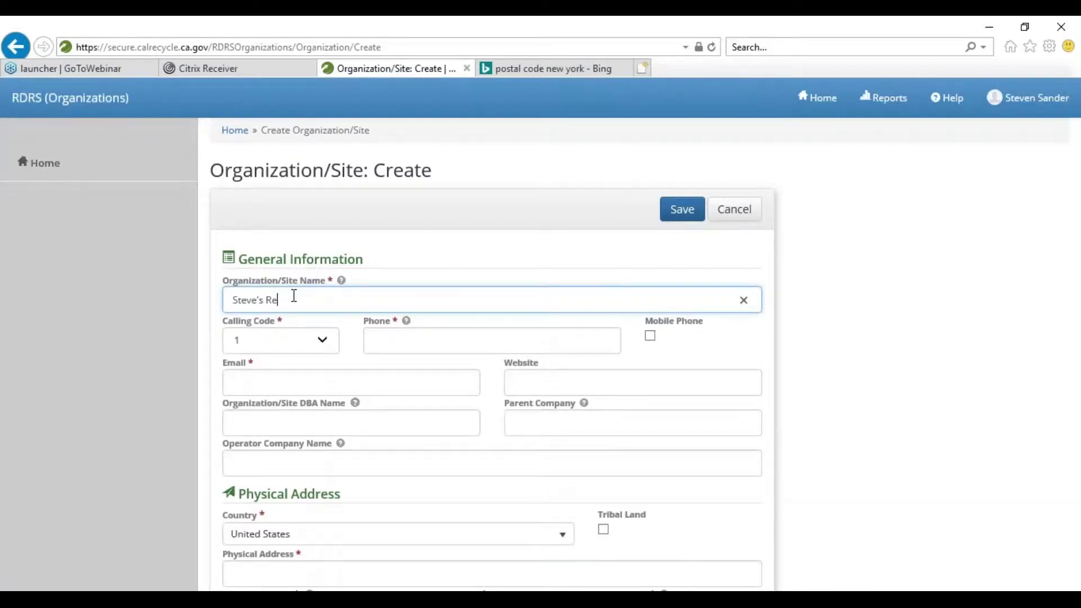
text(source Recovery Complex)
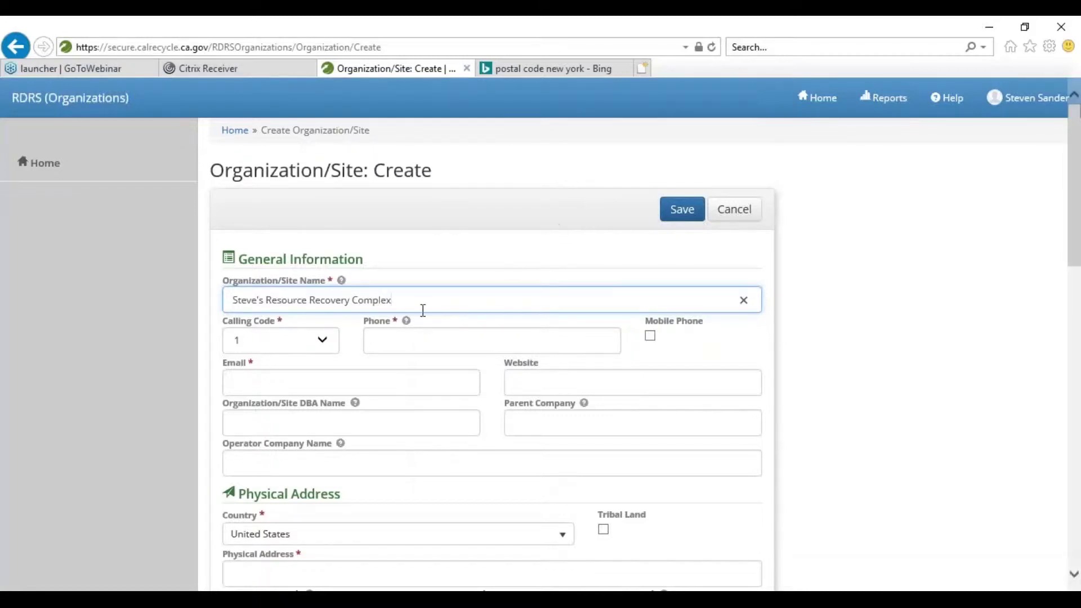
click(406, 338)
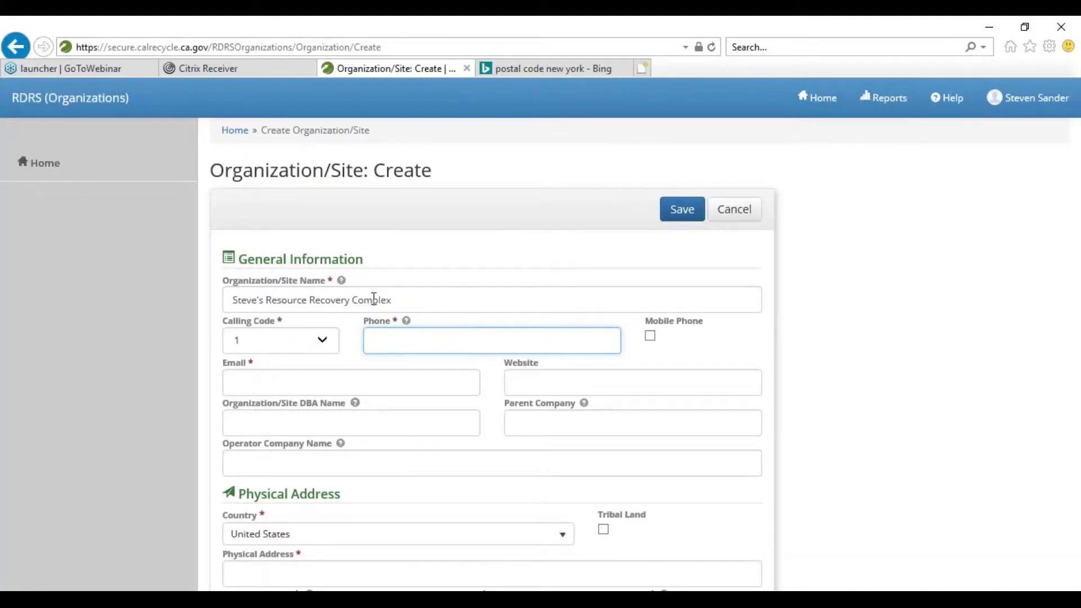
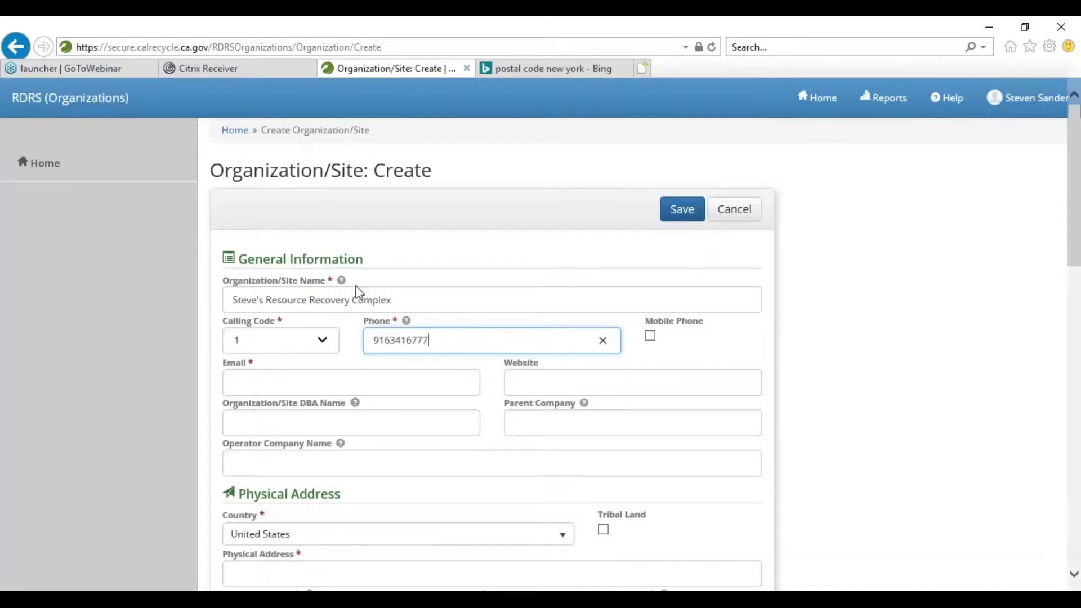
key(Tab)
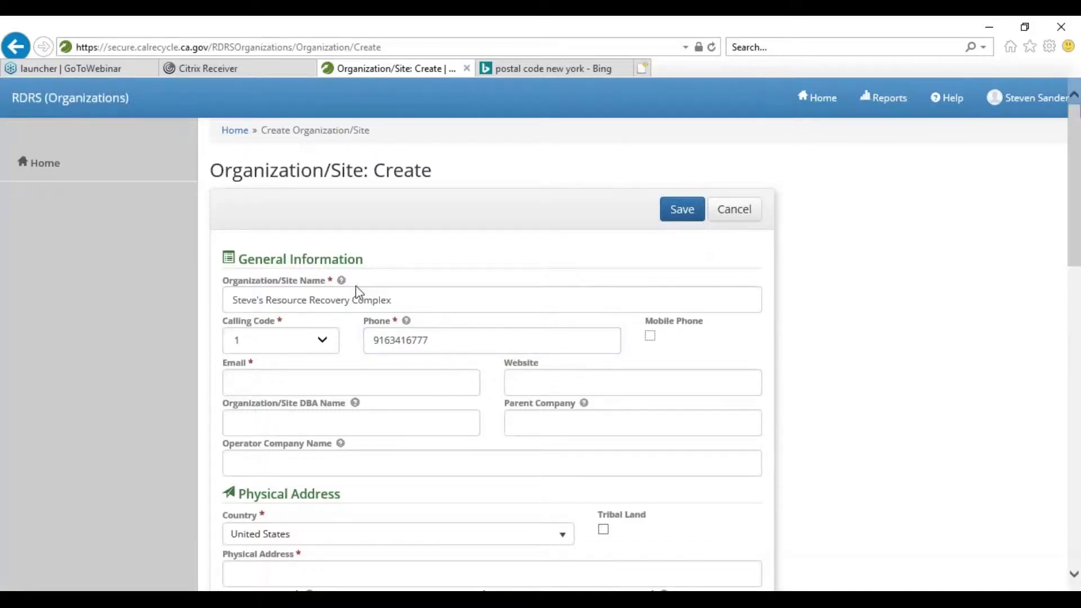
key(Tab)
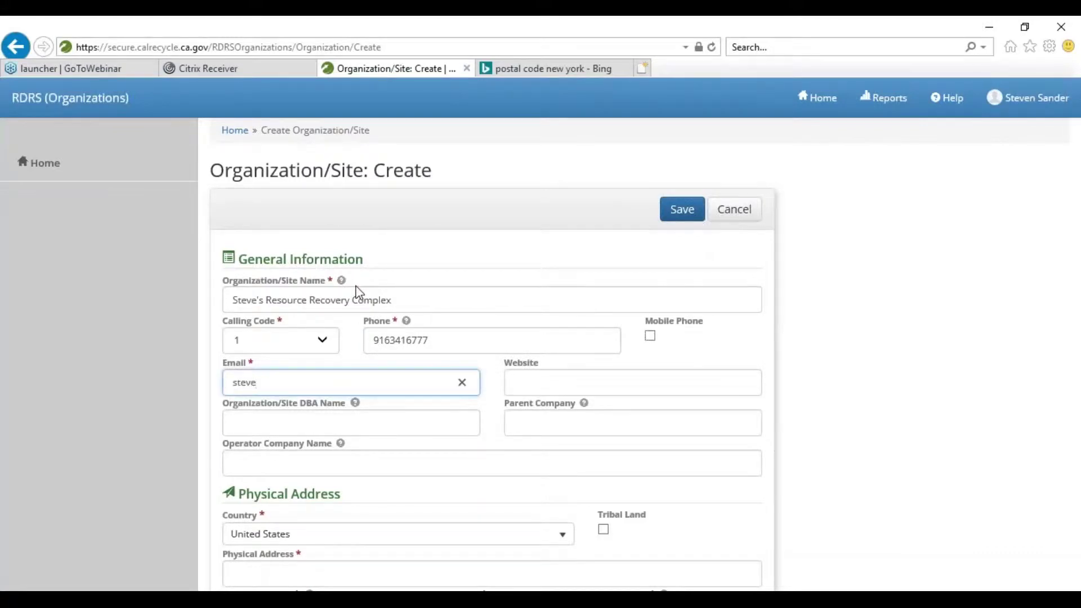
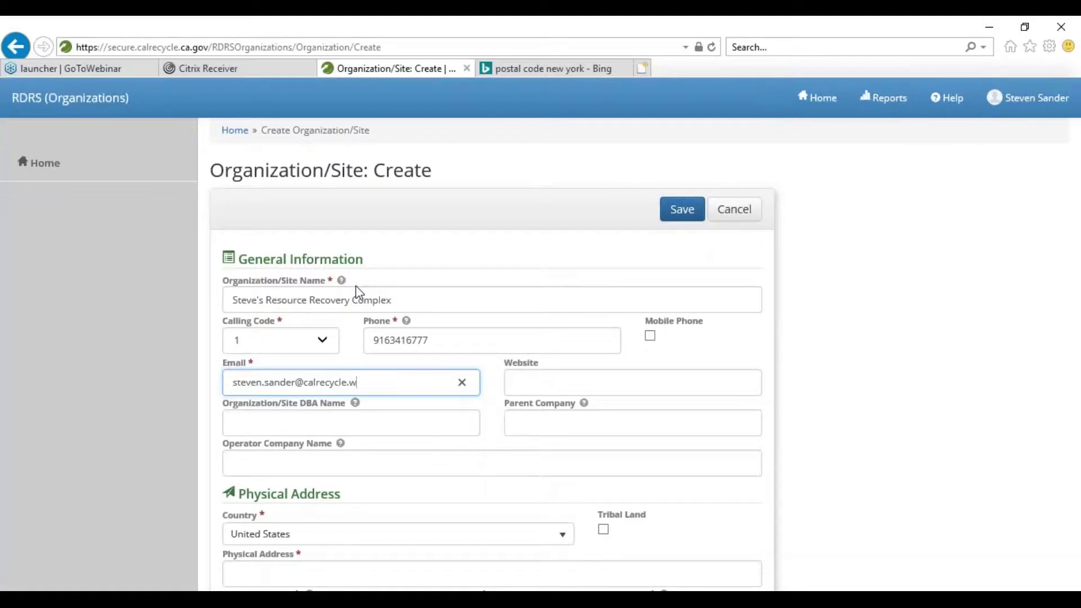
- Fill in the contact e-mail address, correcting the mistyped domain
key(Tab)
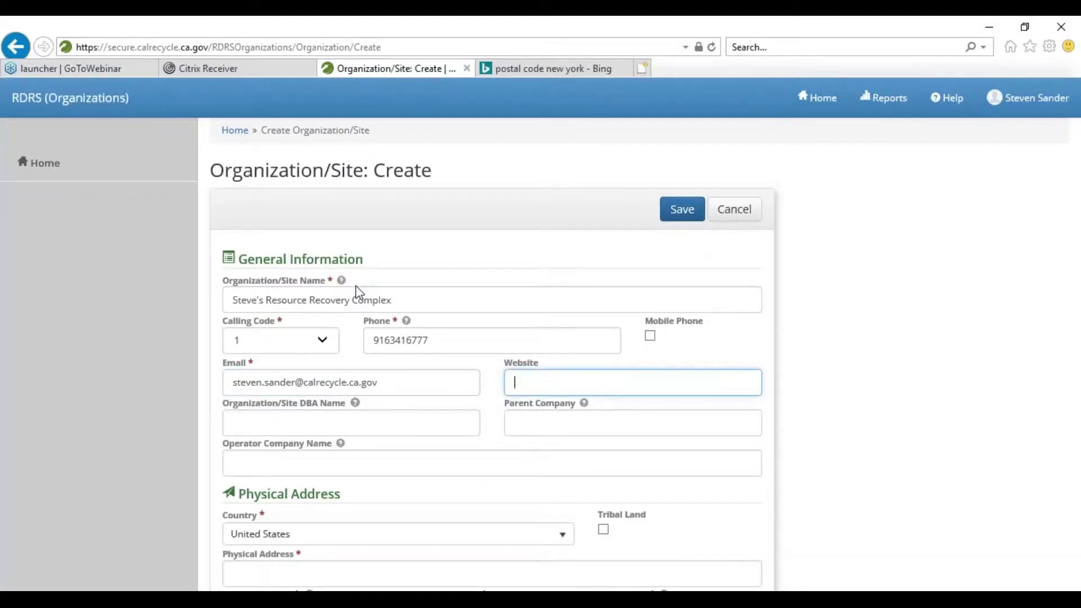
- Enter the site's street address in the Physical Address section
scroll(282, 287, down, 3)
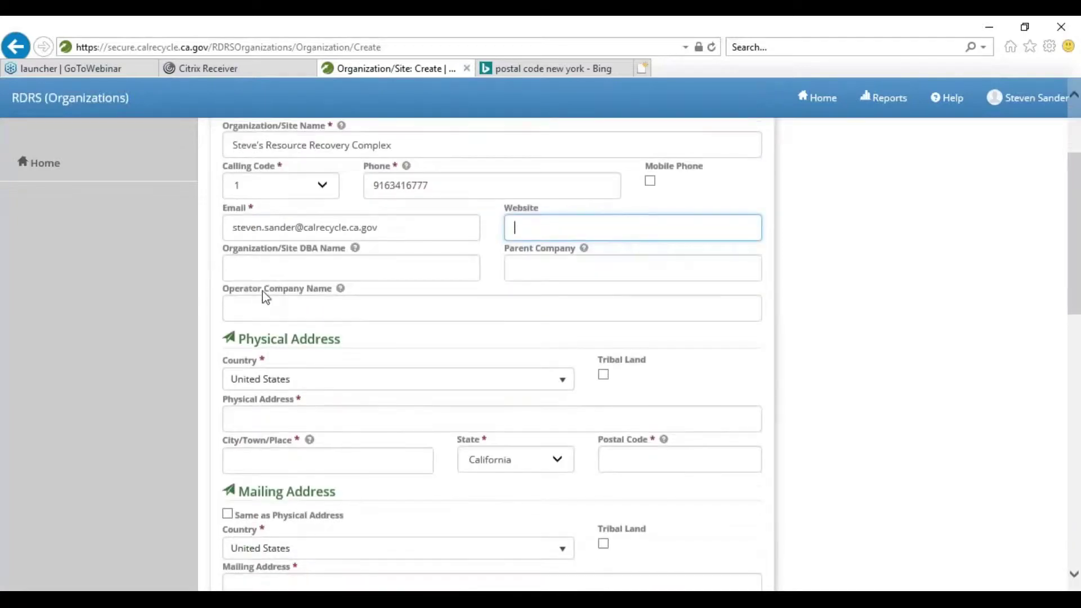
scroll(379, 347, down, 1)
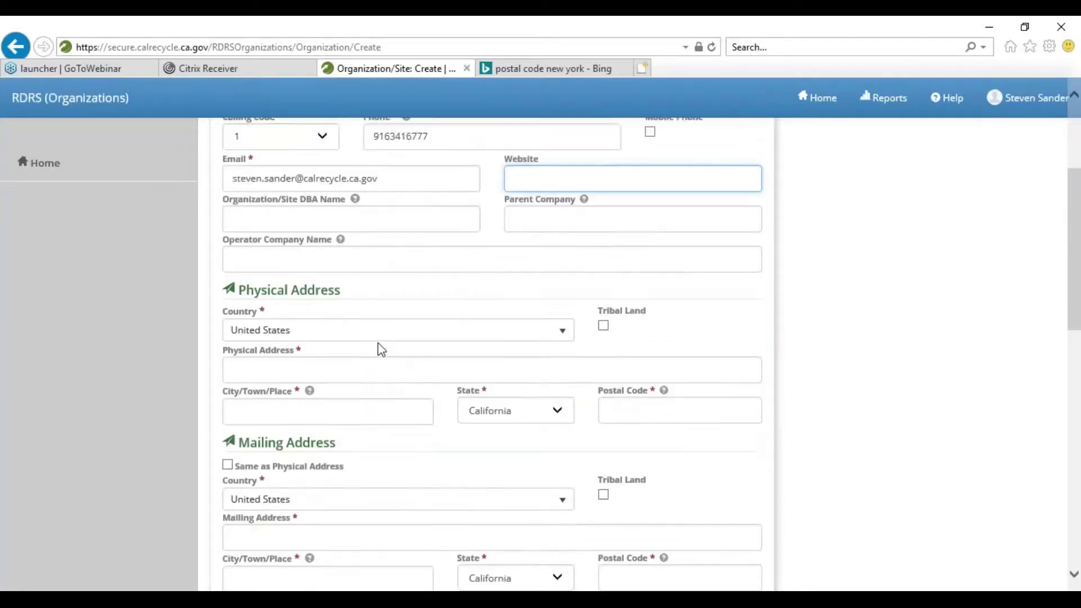
scroll(379, 345, down, 1)
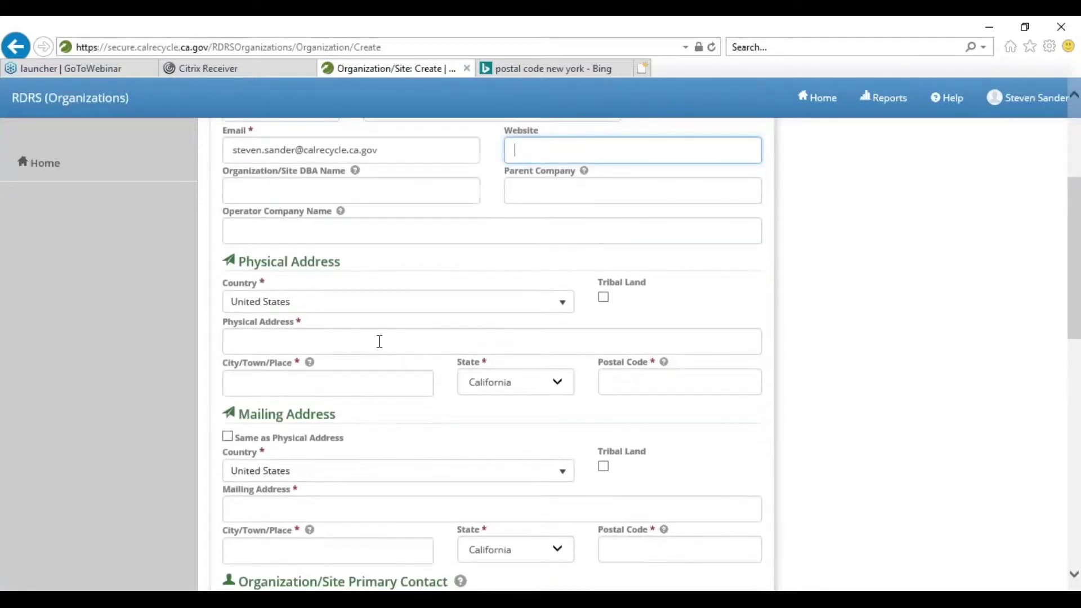
click(342, 339)
text(1001 I st)
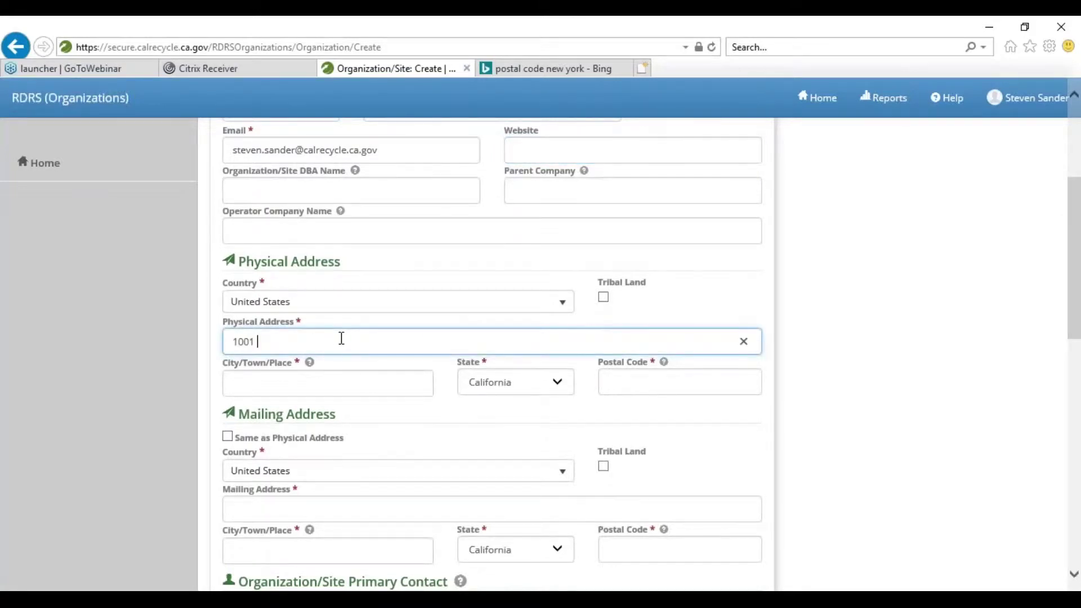
key(BackSpace)
key(BackSpace)
text(St)
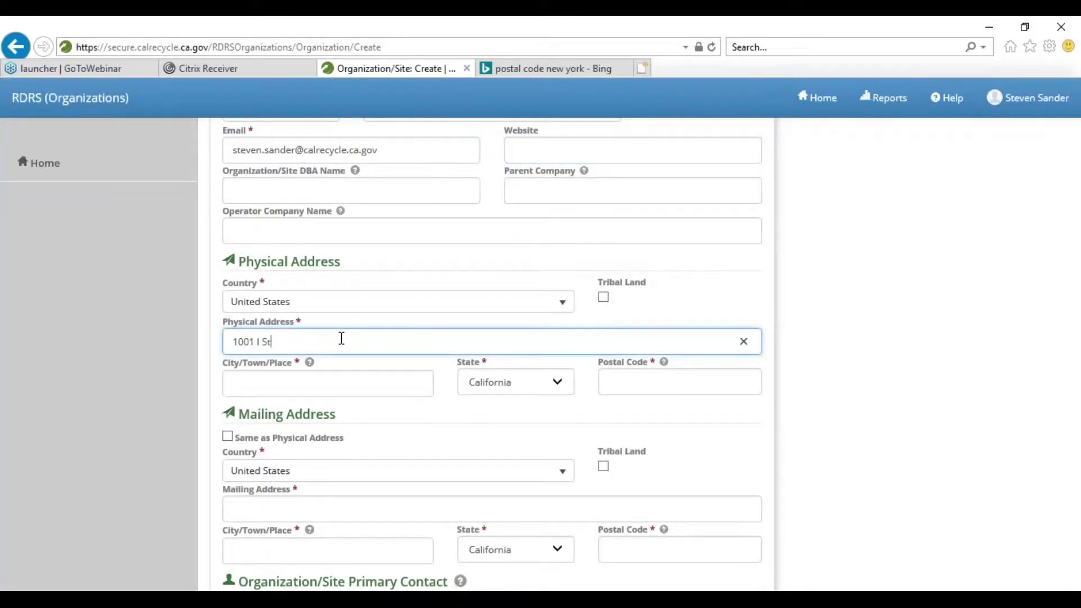
- Pick Sacramento as the city from the suggestions and enter the postal code
key(Tab)
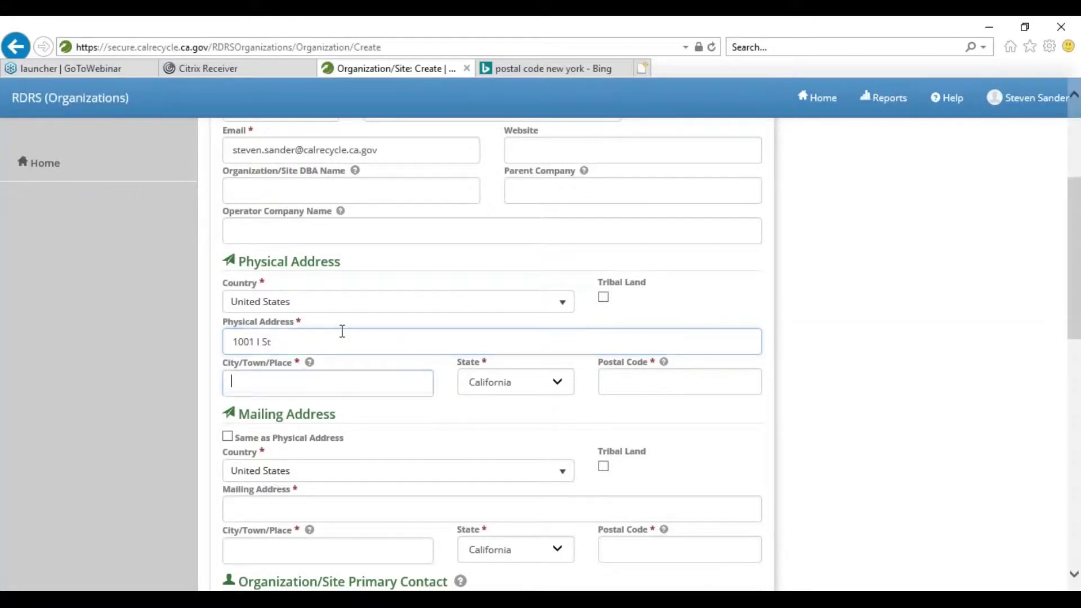
text(S)
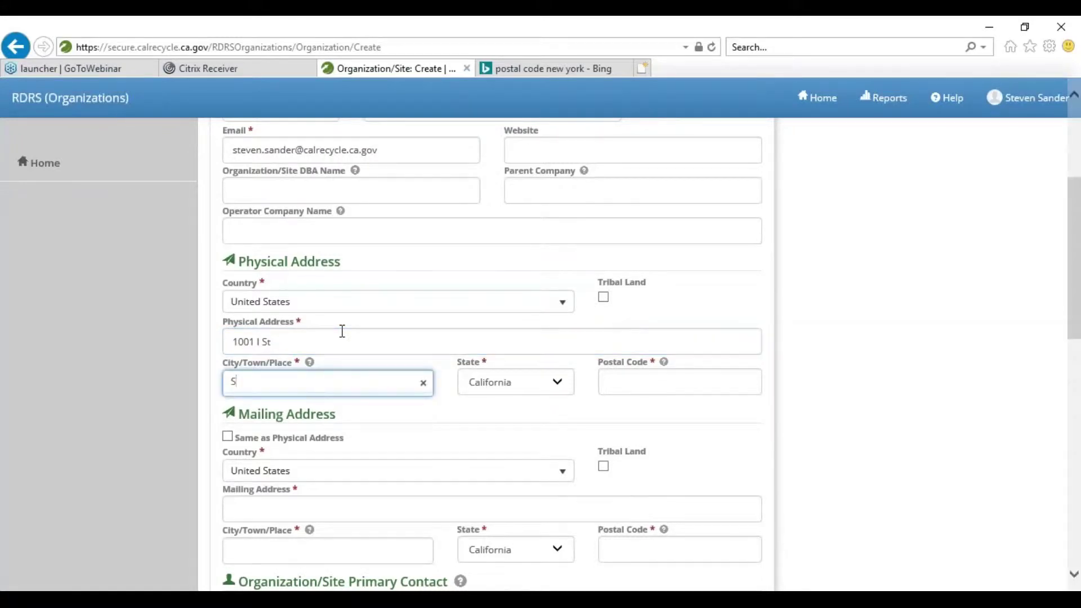
text(acramento)
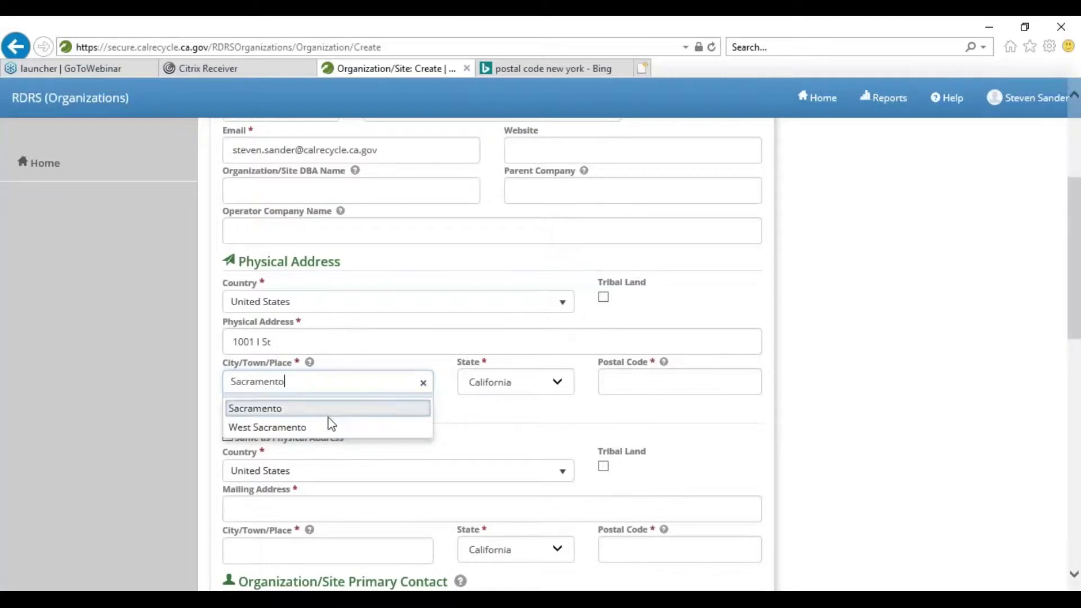
click(402, 412)
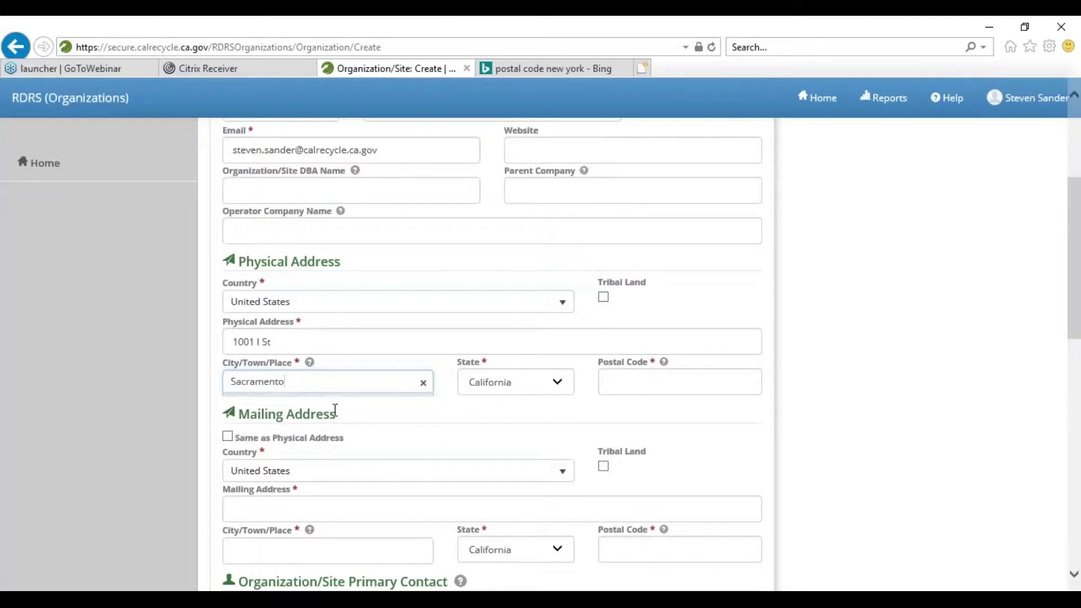
click(670, 382)
text(958)
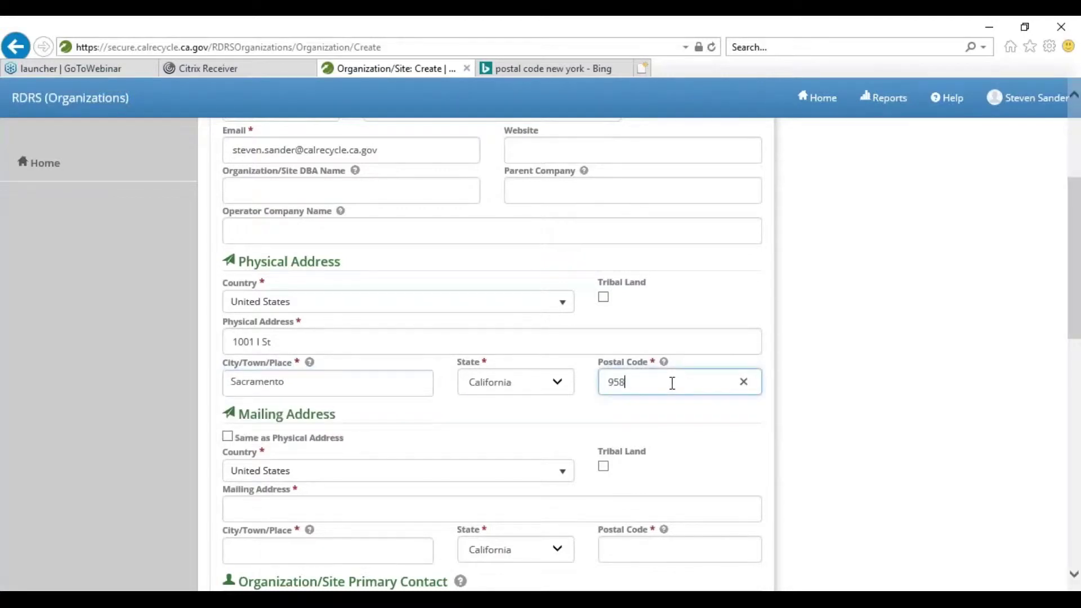
text(14)
scroll(381, 437, down, 1)
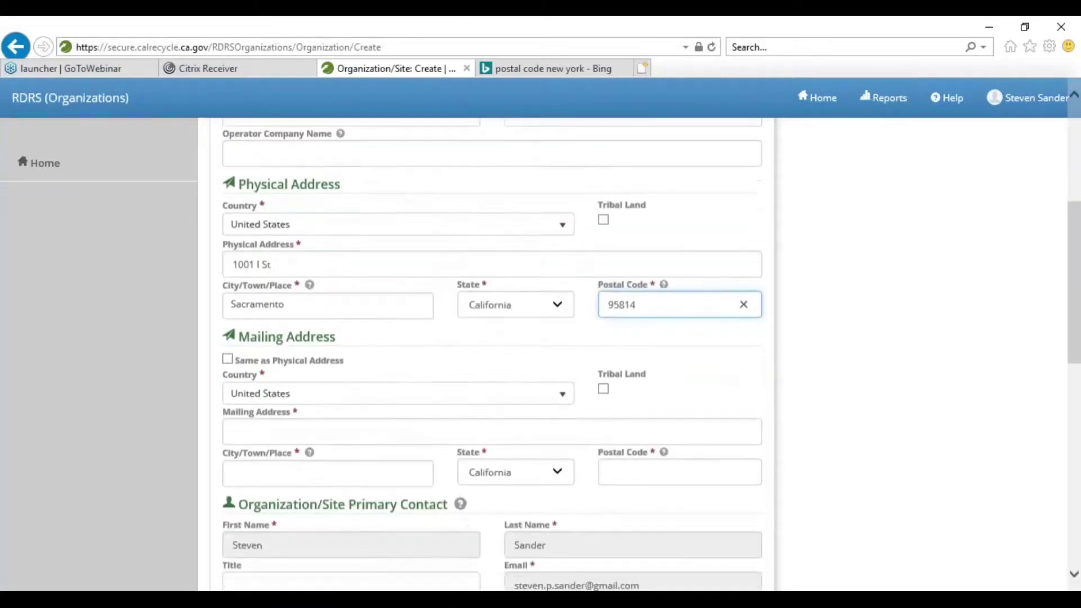
- Make the mailing address match the physical address and enter the primary contact's phone number
click(228, 358)
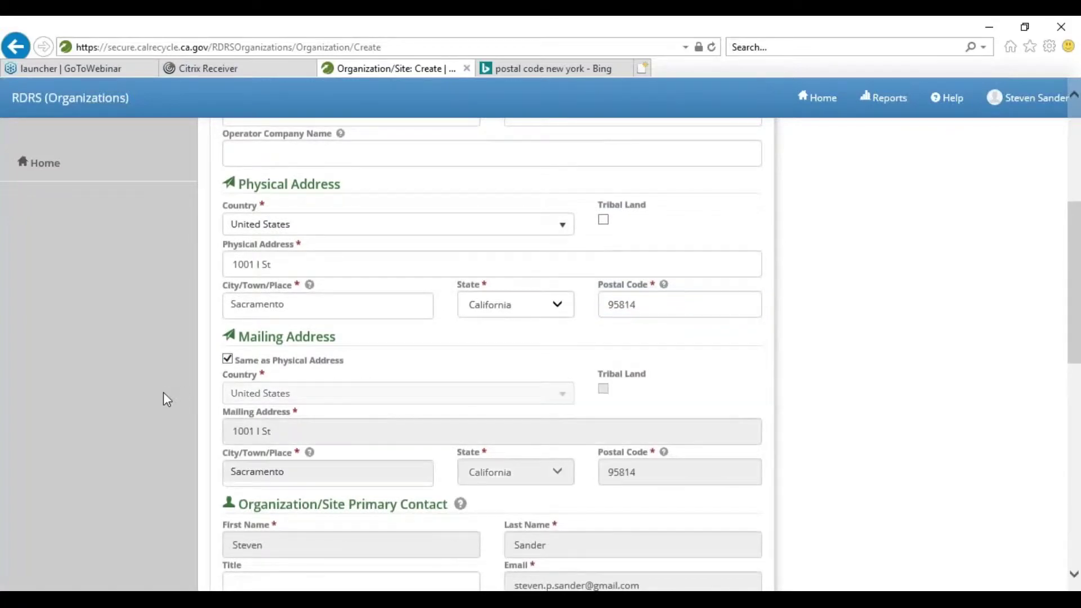
scroll(162, 394, down, 1)
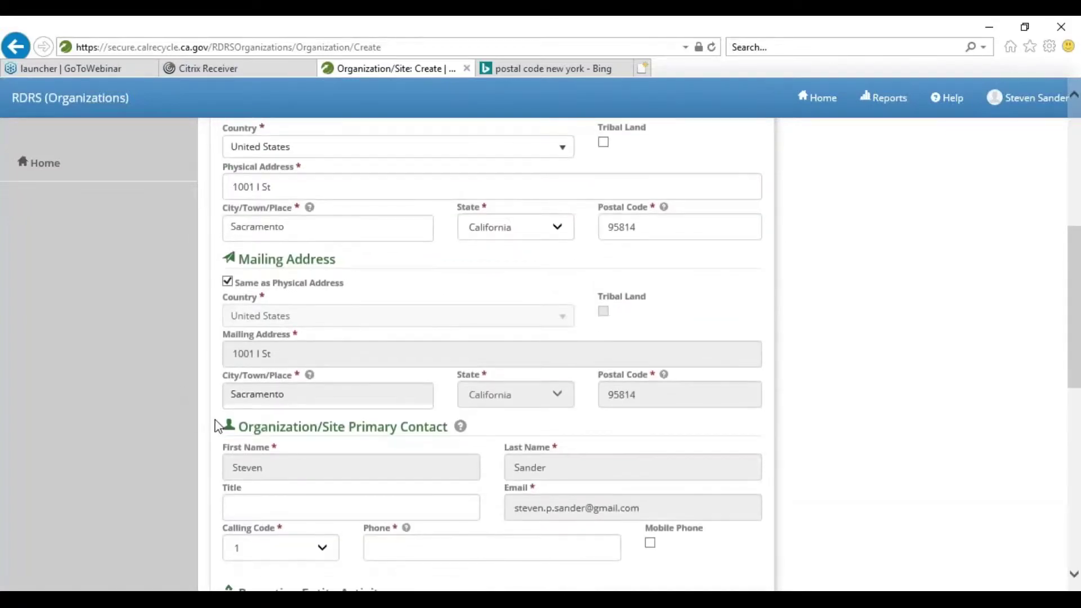
scroll(352, 470, down, 2)
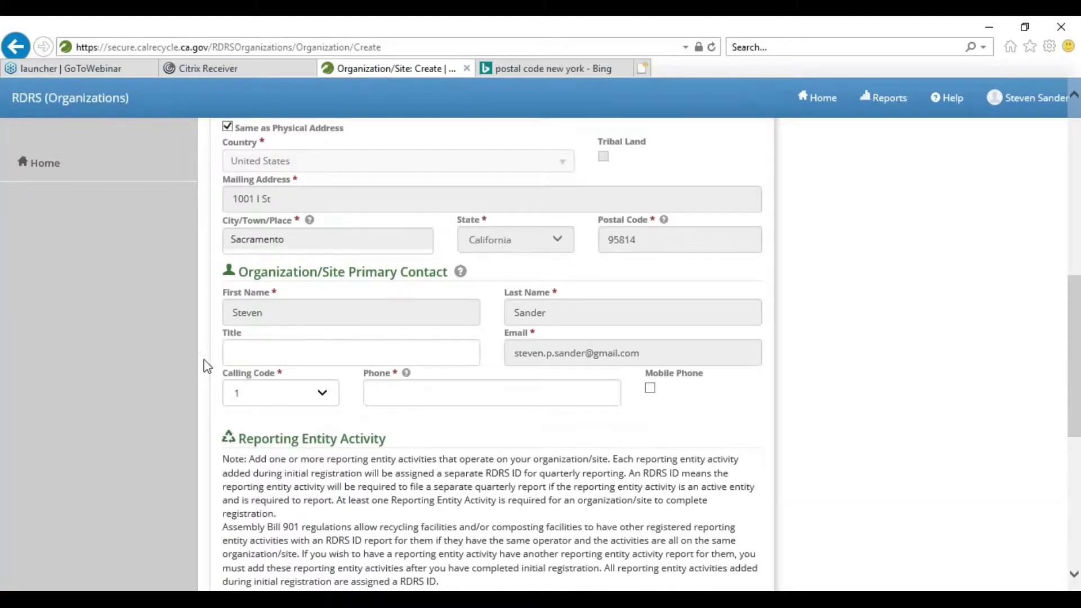
click(401, 392)
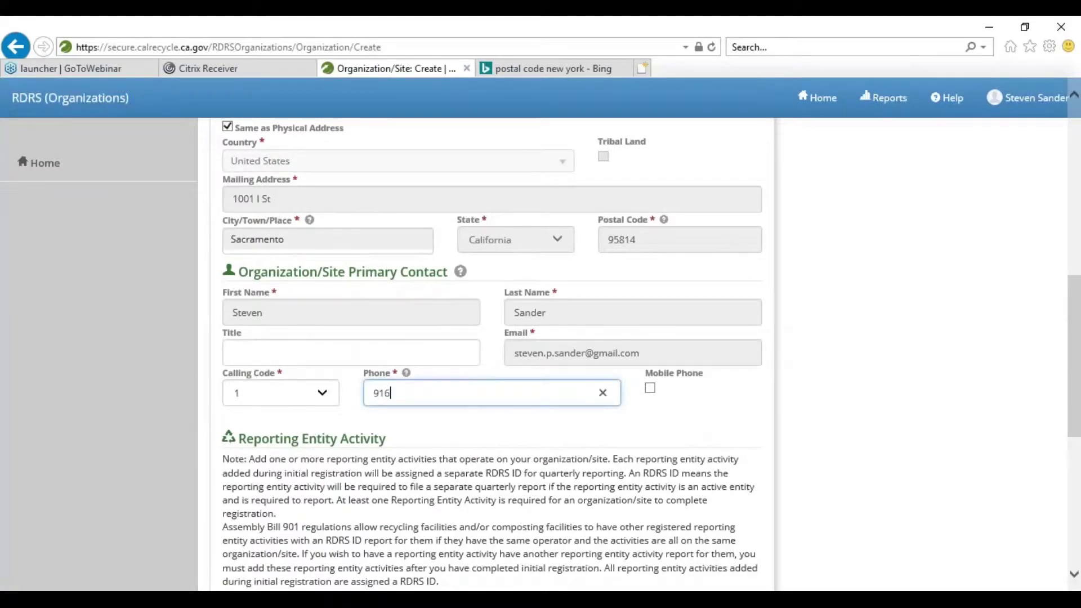
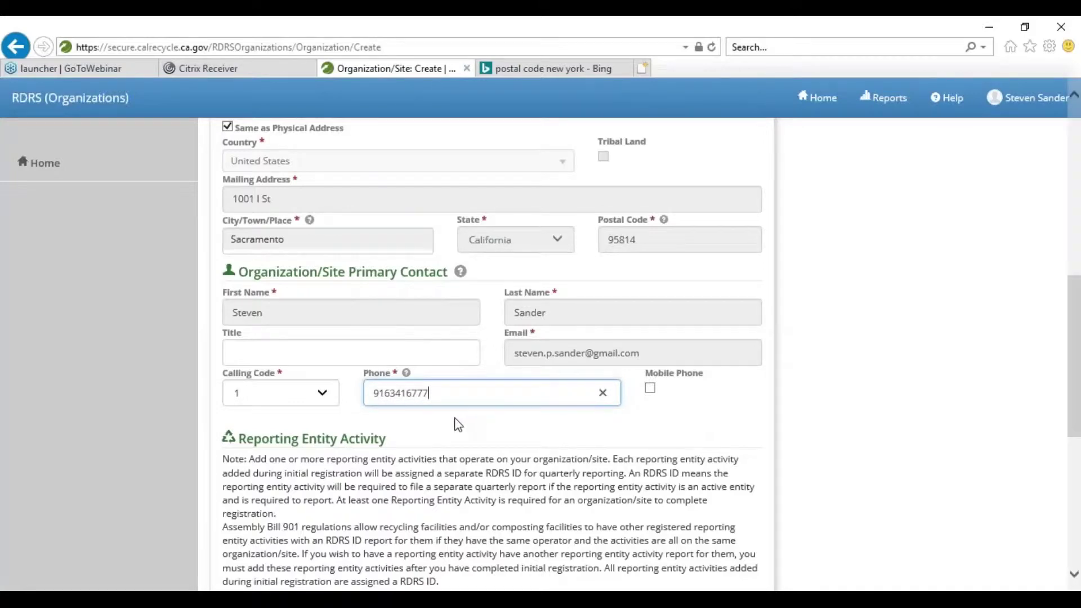
scroll(458, 424, down, 1)
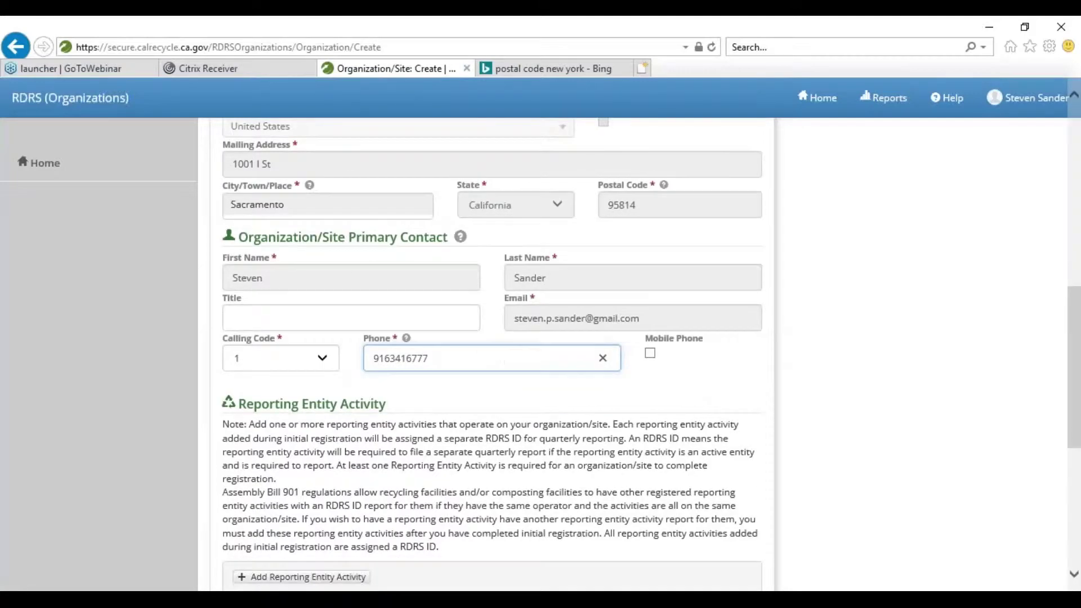
scroll(456, 330, down, 3)
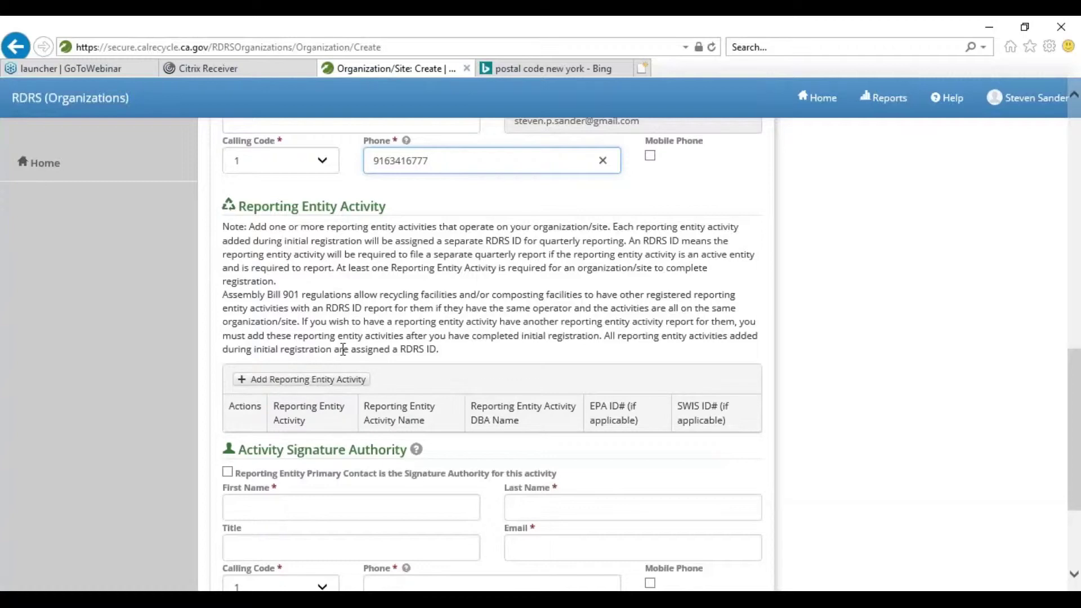
- Add a Transfer/Processor reporting entity activity named Steve's MRF Transfer Station and save it
click(326, 379)
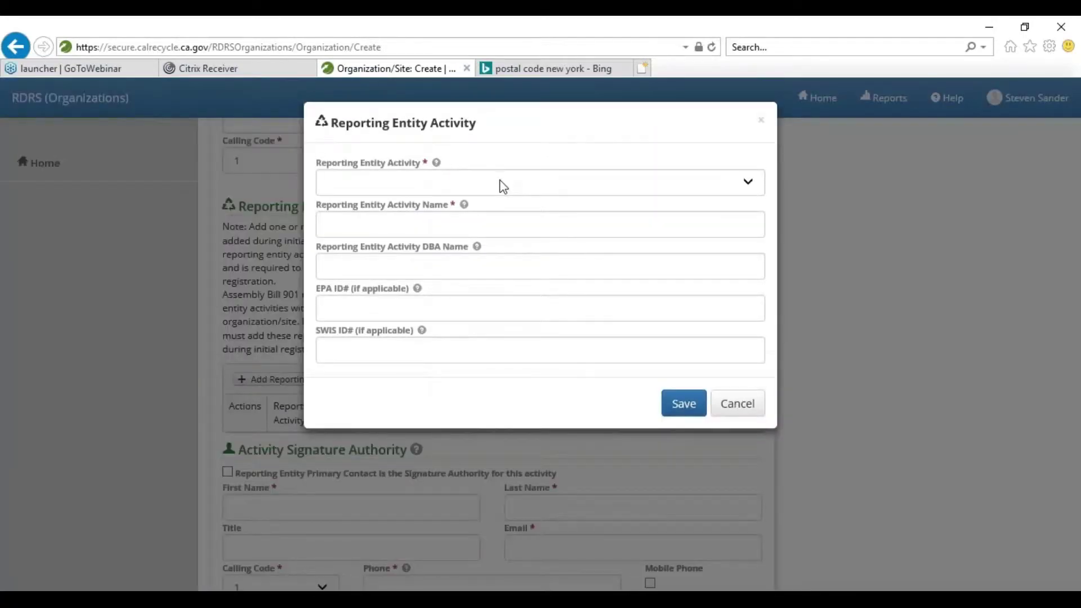
click(503, 187)
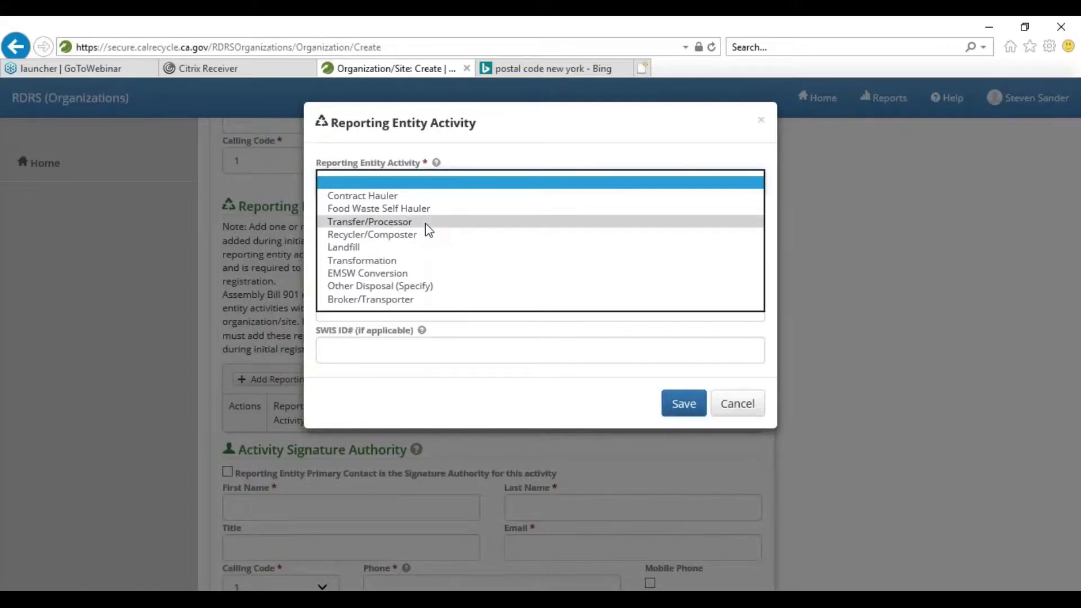
click(426, 225)
text(Steve's MRF Tran)
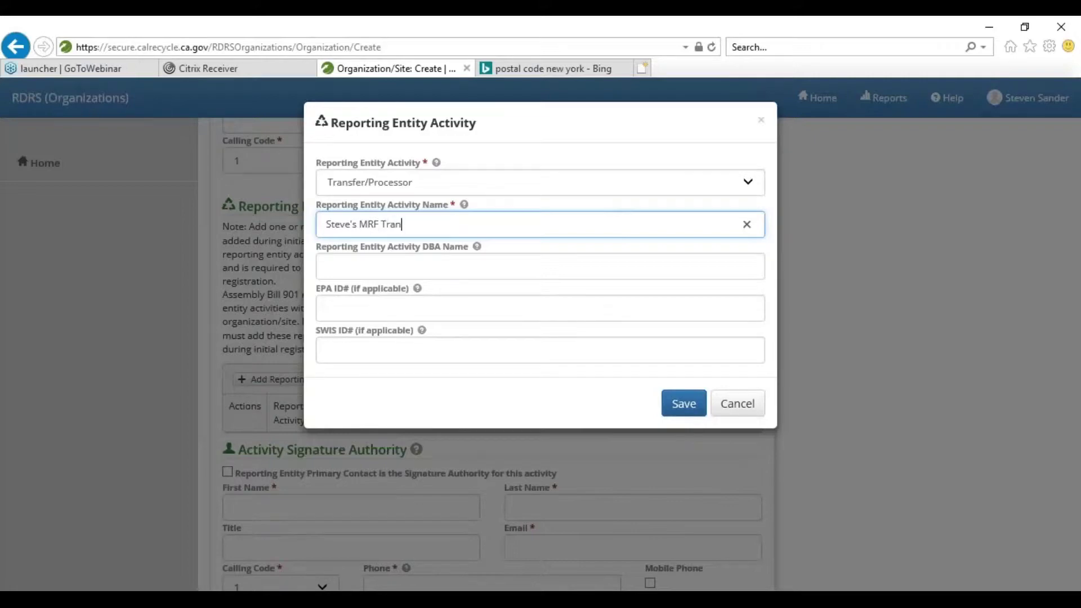
text(sfer Station)
key(Tab)
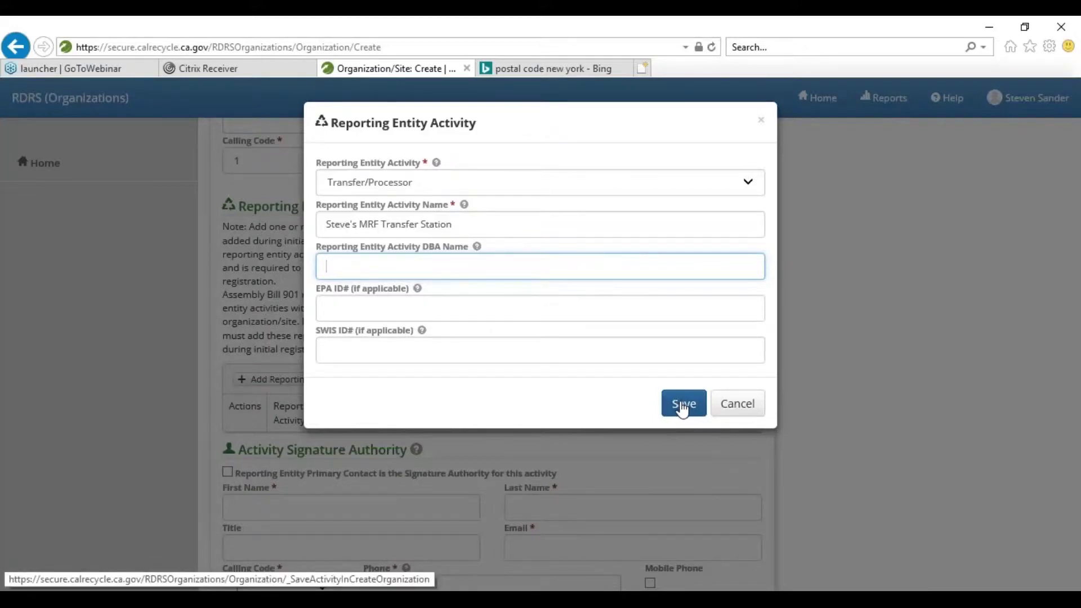
click(680, 406)
scroll(538, 340, down, 2)
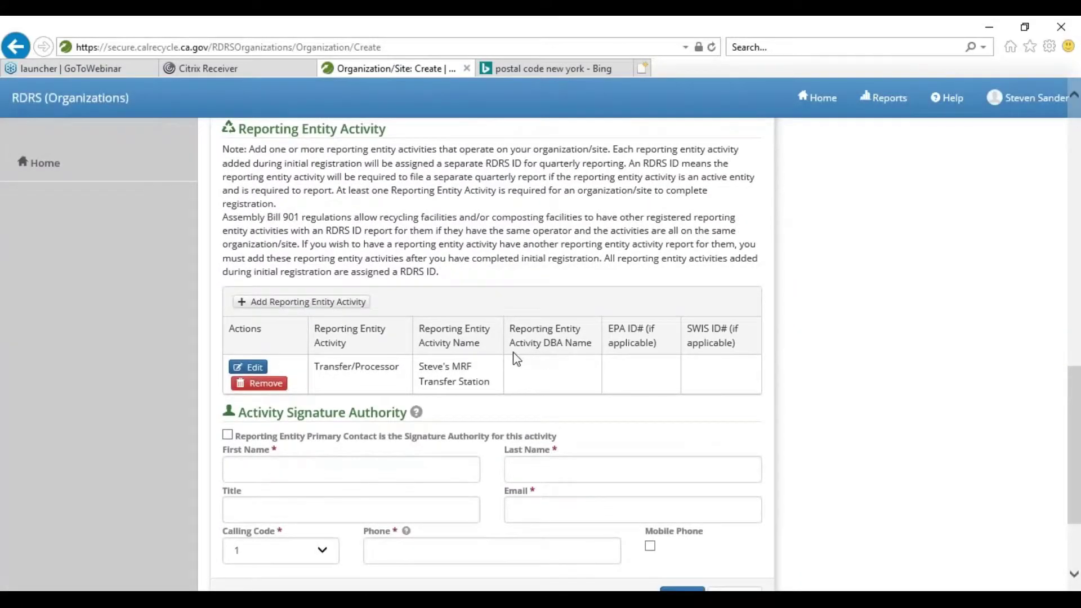
- Save a Landfill activity named Steve's Landfill, leaving a new blank activity form open
click(364, 307)
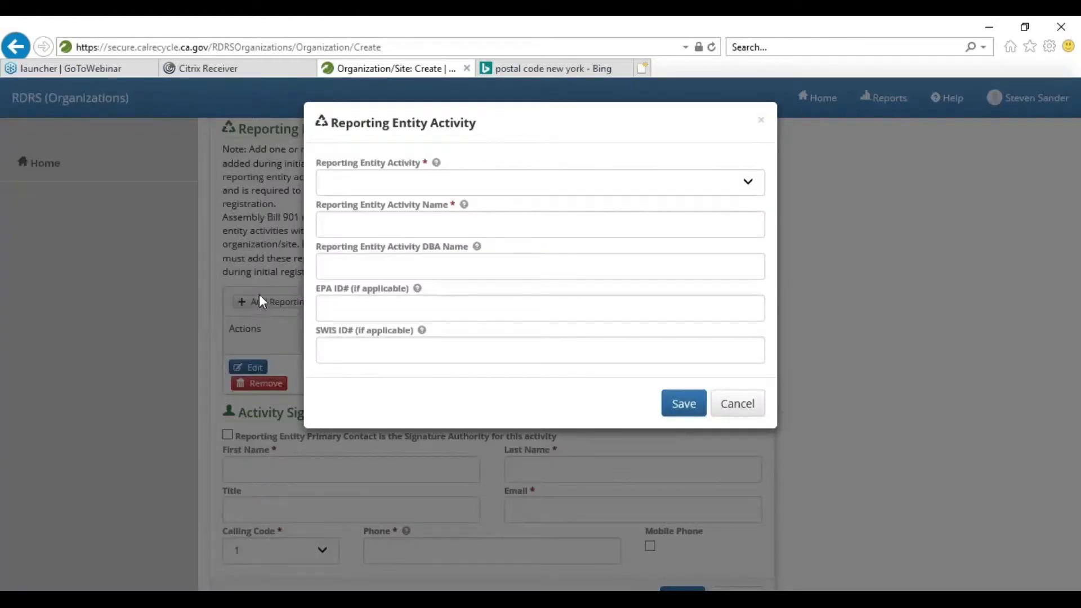
click(398, 192)
click(395, 228)
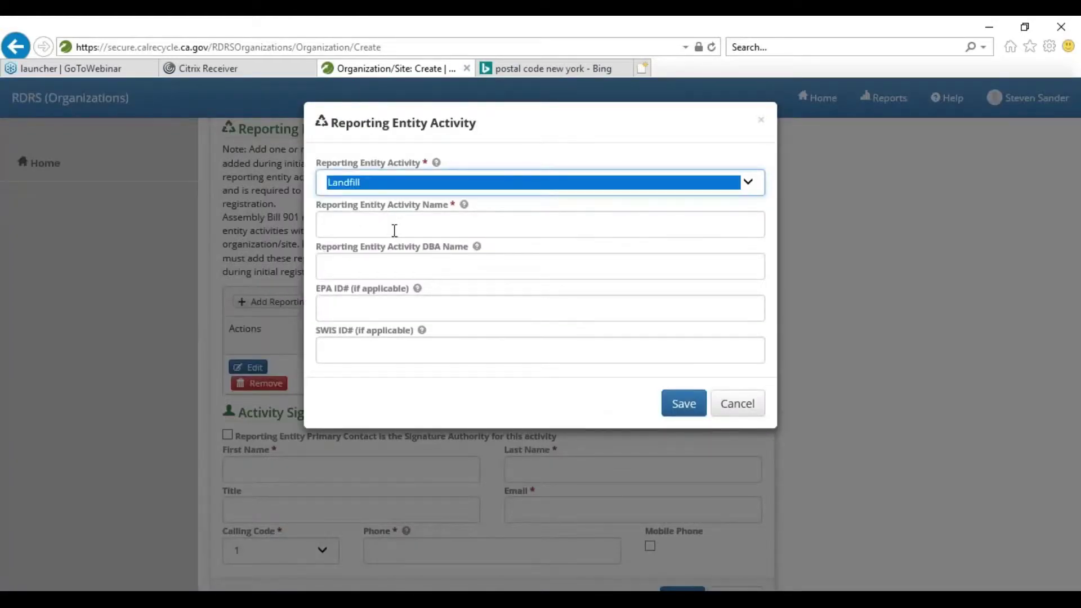
click(394, 229)
text(Steve's Landfill)
click(684, 403)
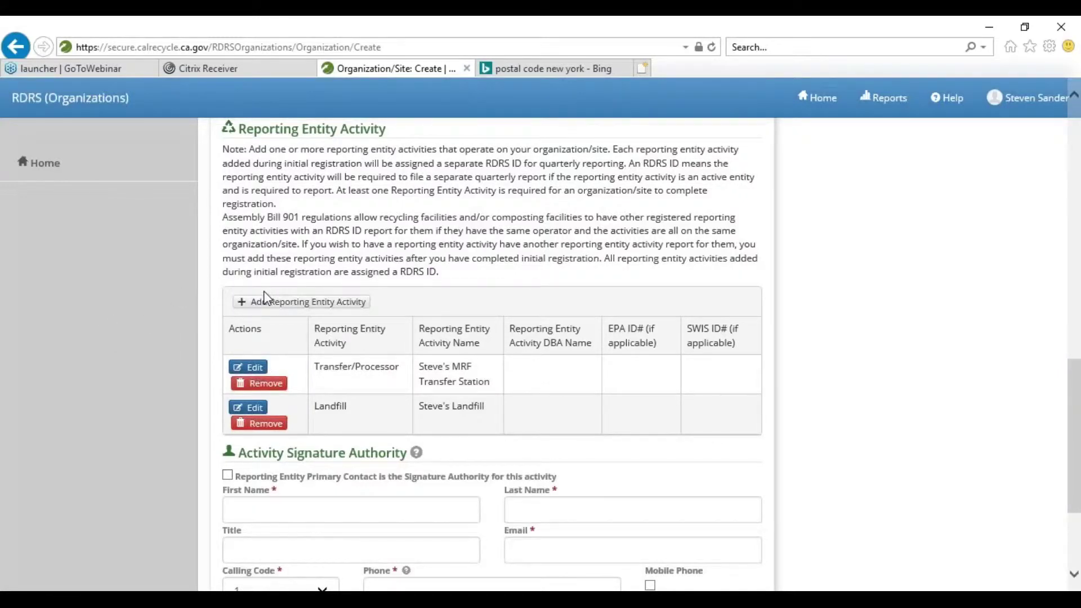
click(268, 304)
click(303, 304)
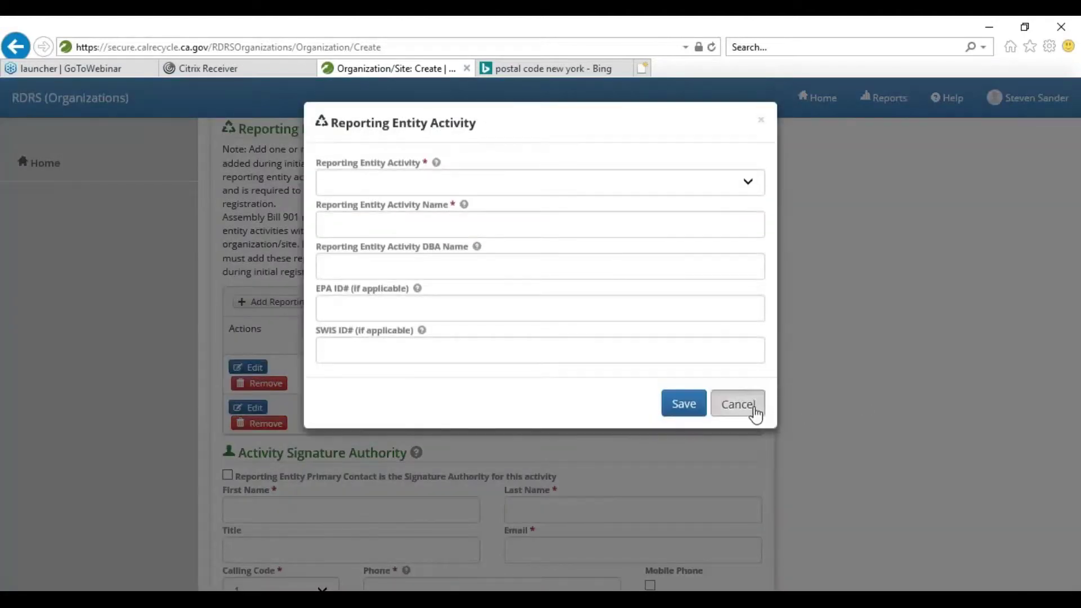
- Cancel the blank activity form and highlight the note about adding activities after registration
click(736, 404)
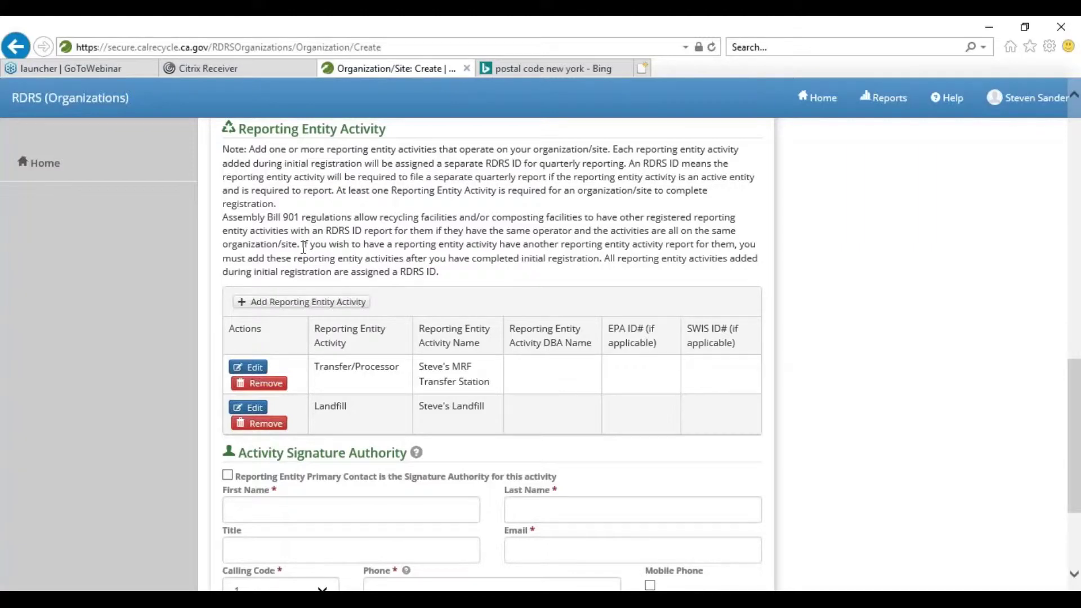
drag(306, 246, 635, 264)
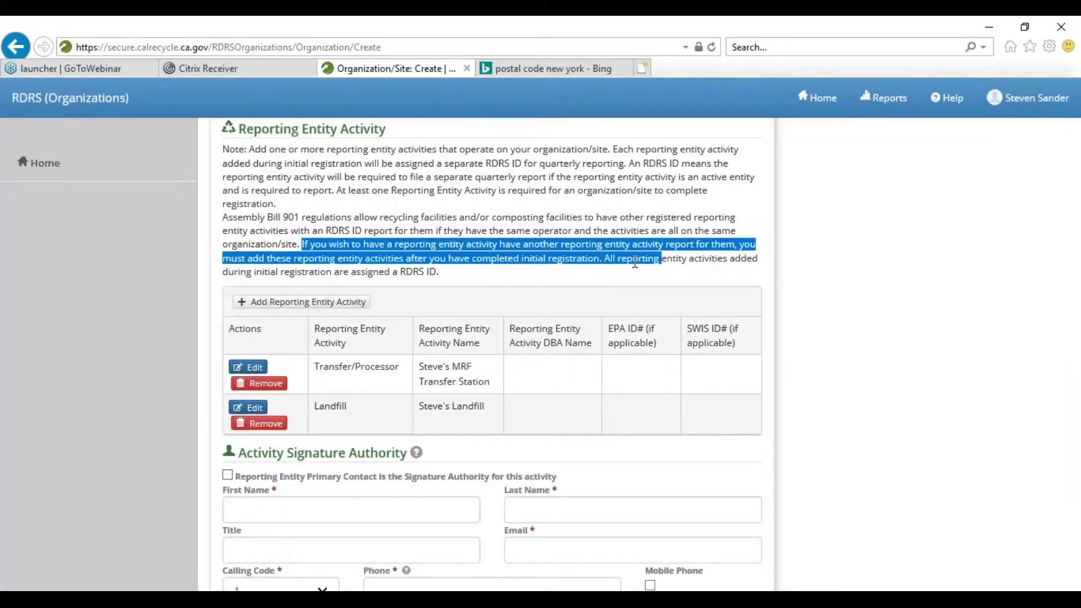
- Mark the primary contact as the signature authority and save the organization registration
drag(635, 263, 604, 262)
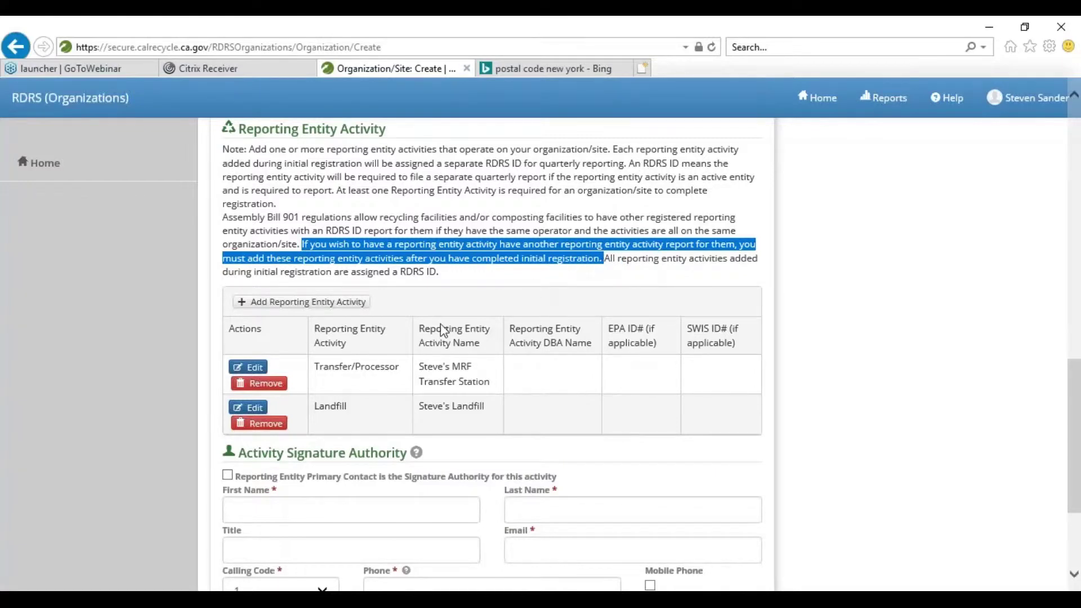
click(455, 280)
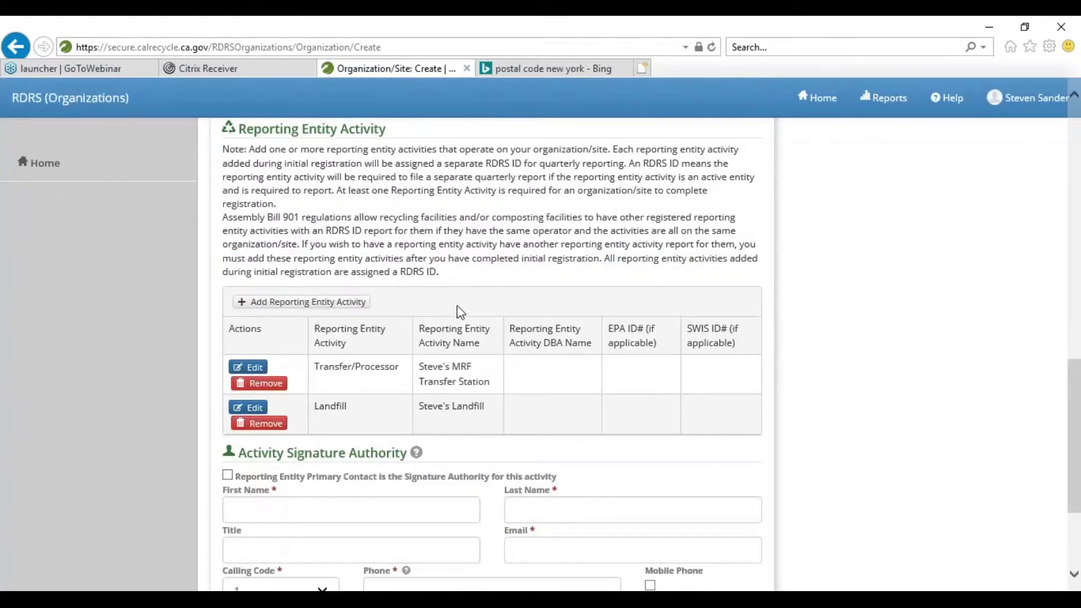
scroll(462, 314, down, 3)
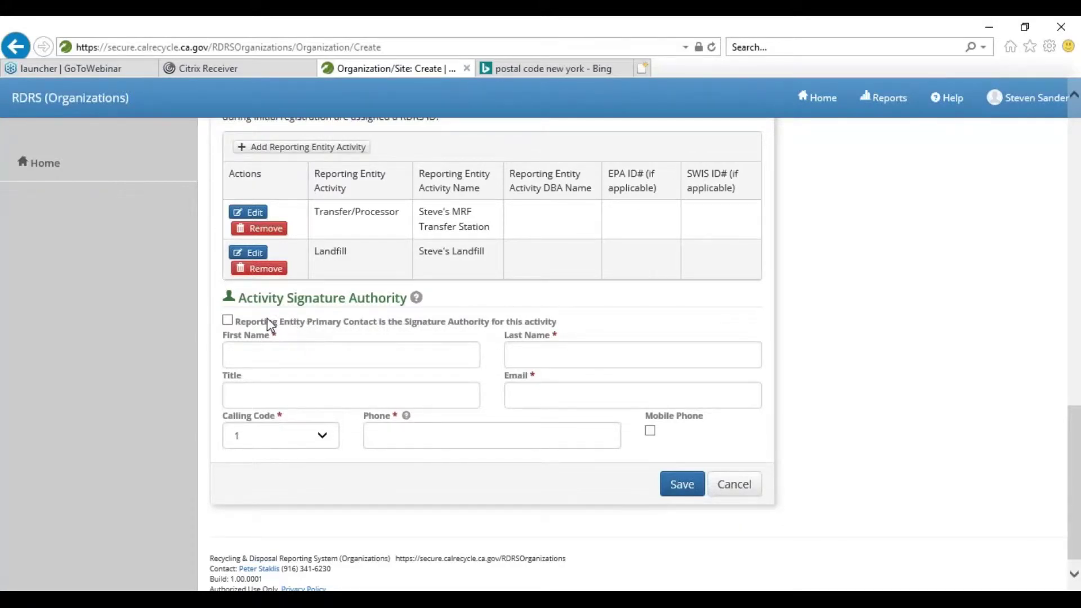
click(227, 320)
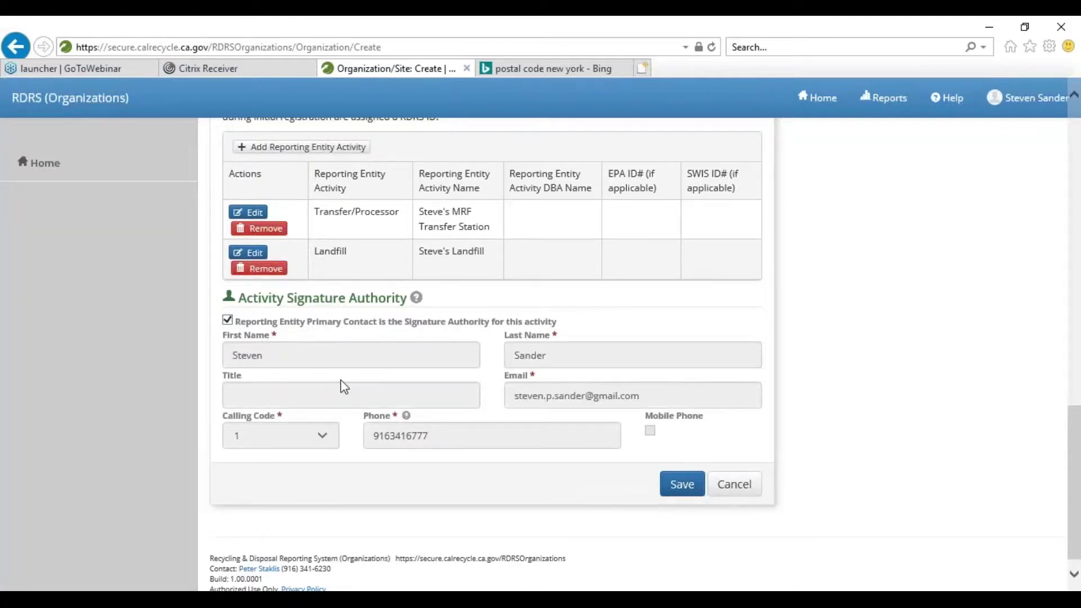
click(680, 484)
scroll(580, 453, up, 10)
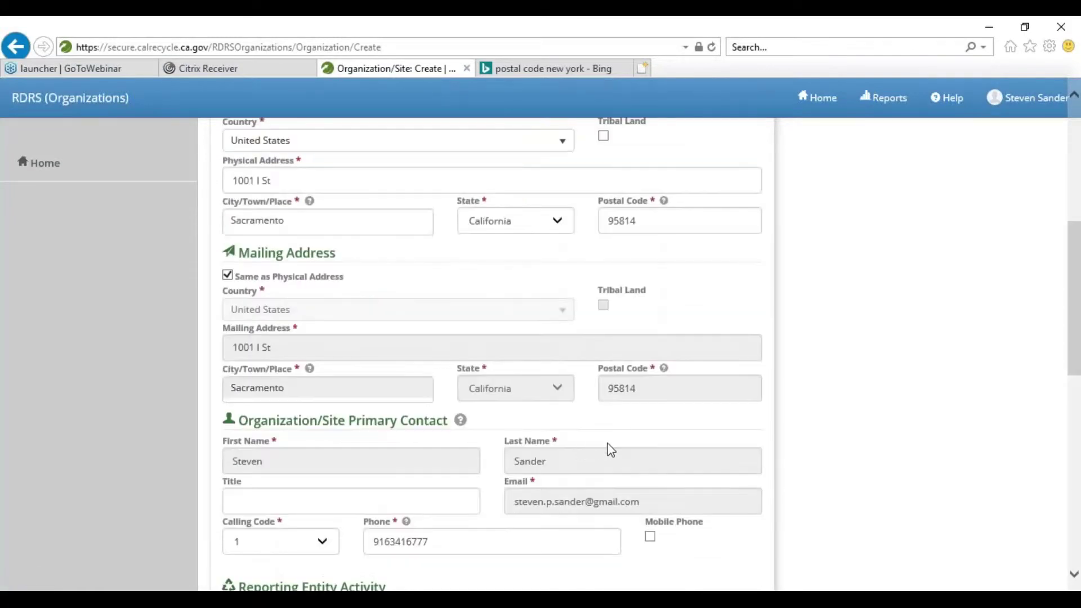
scroll(610, 448, up, 2)
scroll(611, 444, down, 12)
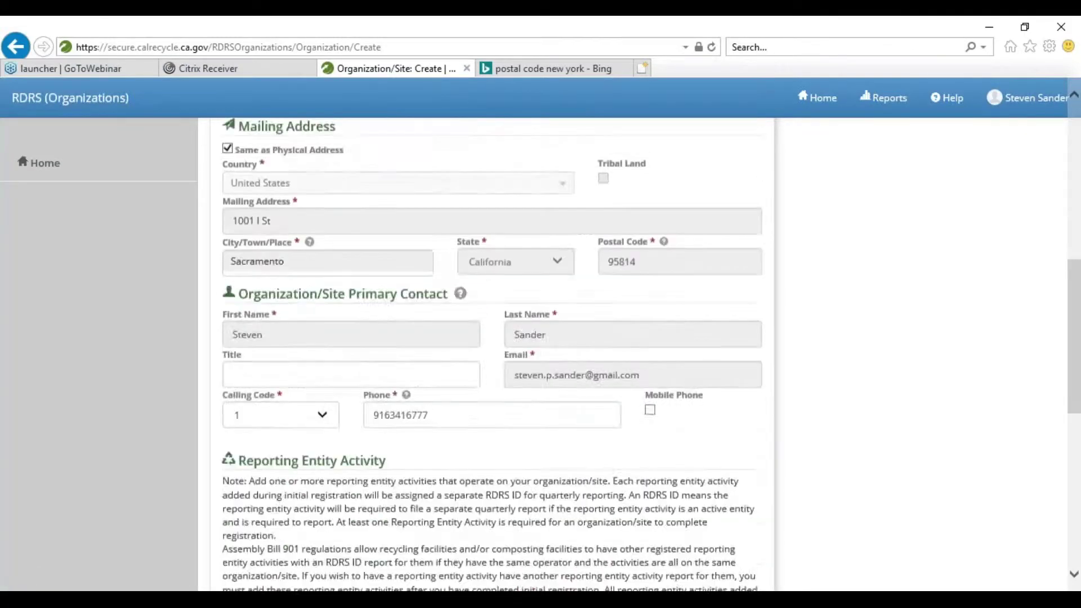
click(688, 481)
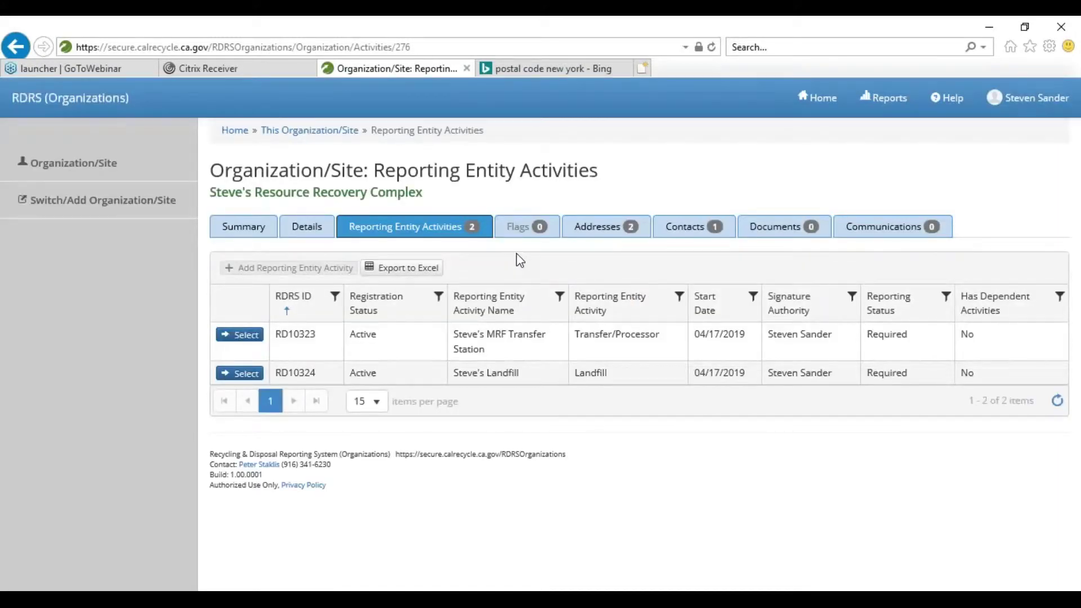
- Open the Details page for Steve's Resource Recovery Complex
click(309, 231)
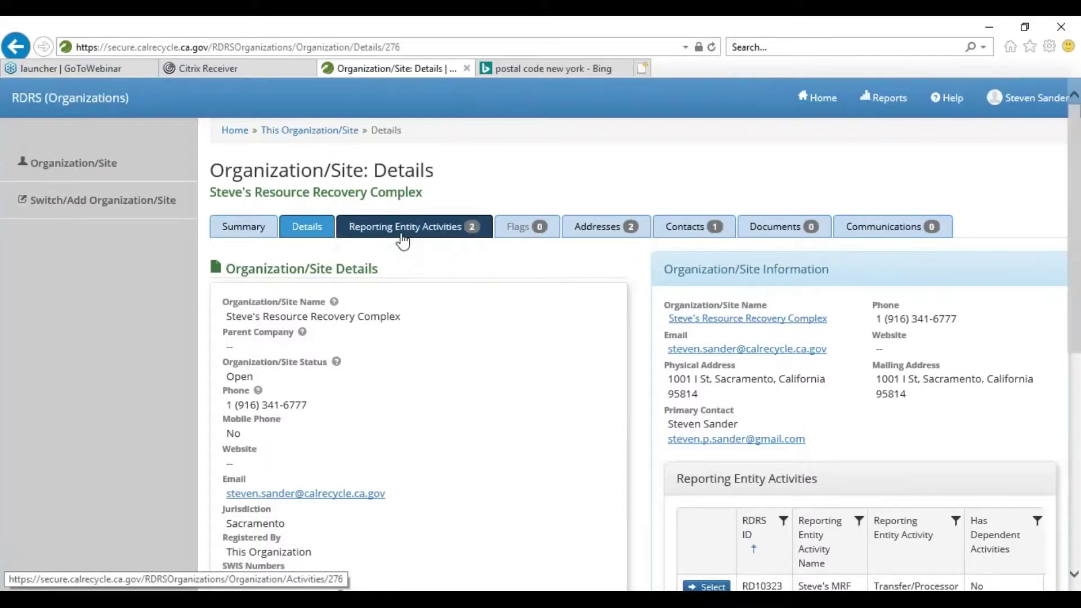
- Show the Reporting Entity Activities list and highlight the Transfer/Processor and Landfill activity types
click(458, 226)
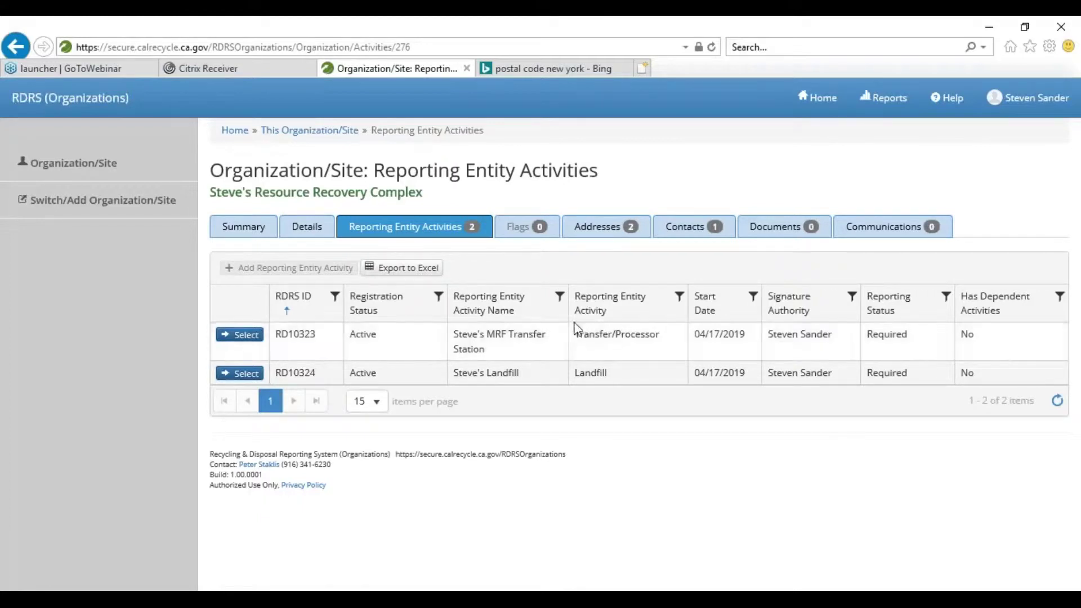
drag(575, 333, 674, 345)
double_click(580, 368)
click(580, 354)
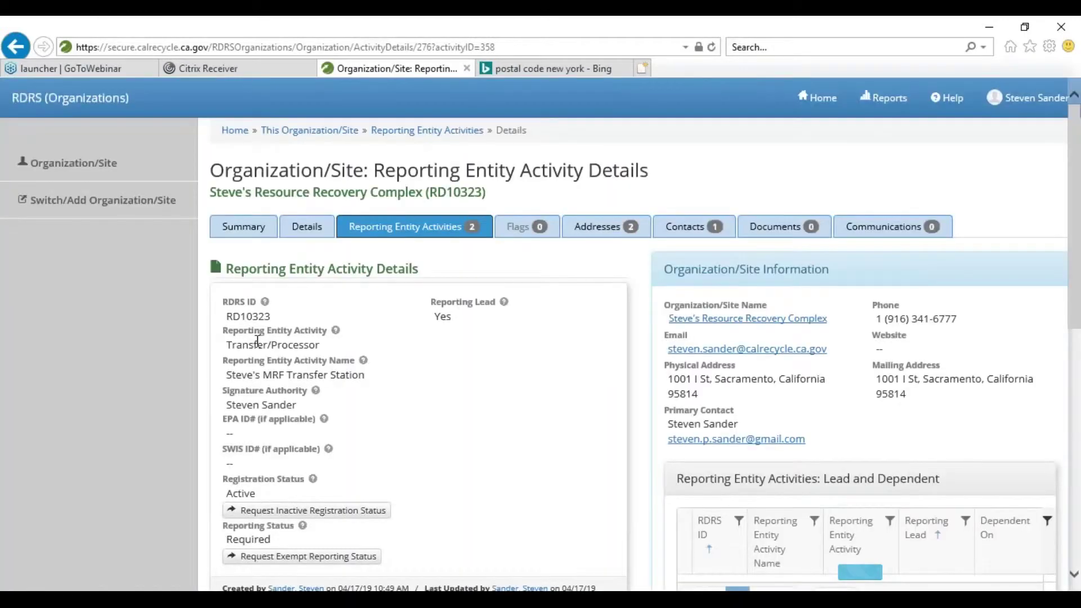
- Scroll through the Recycler/Composter dependent activity form for RD10323
scroll(358, 415, down, 2)
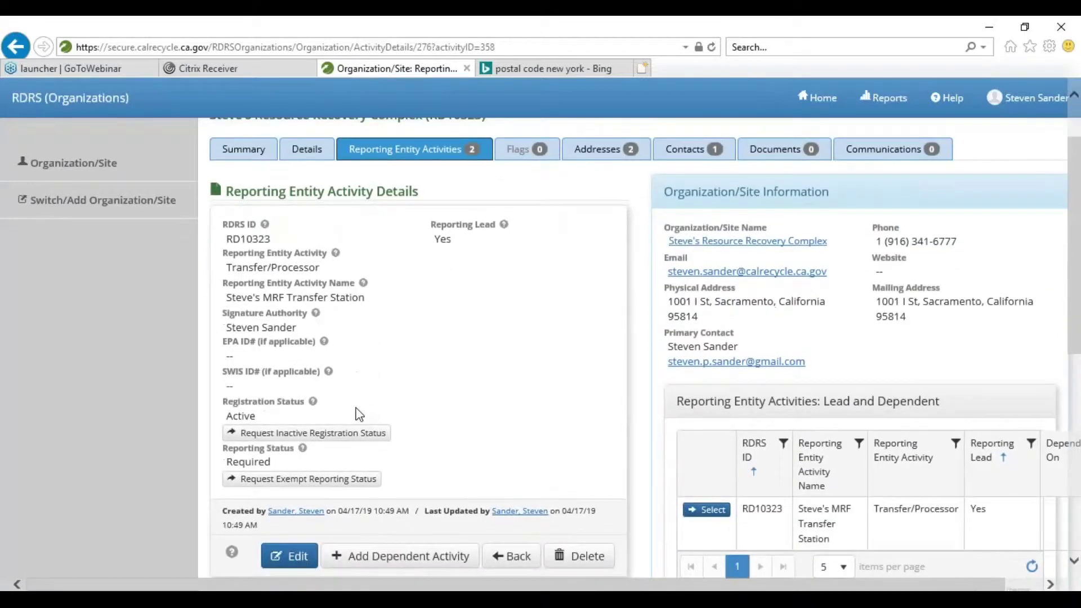
scroll(360, 415, down, 2)
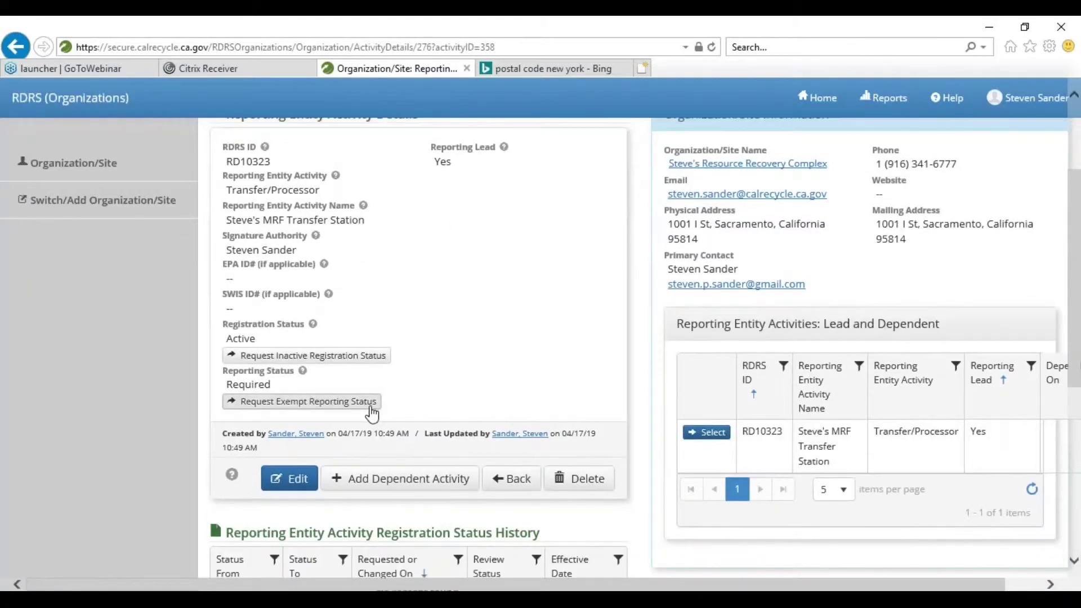
scroll(366, 409, down, 2)
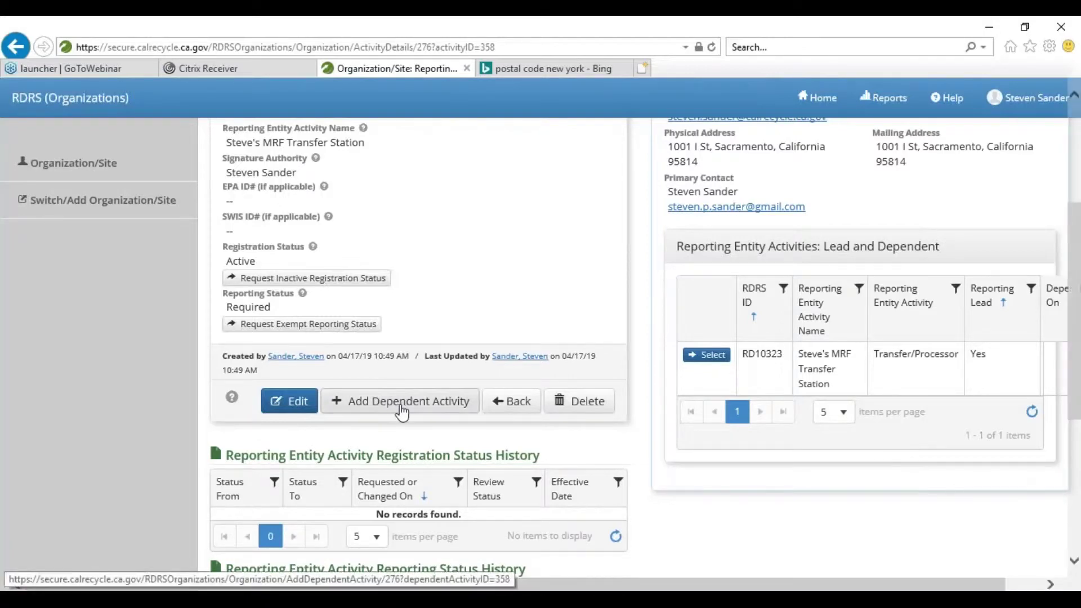
scroll(417, 405, up, 1)
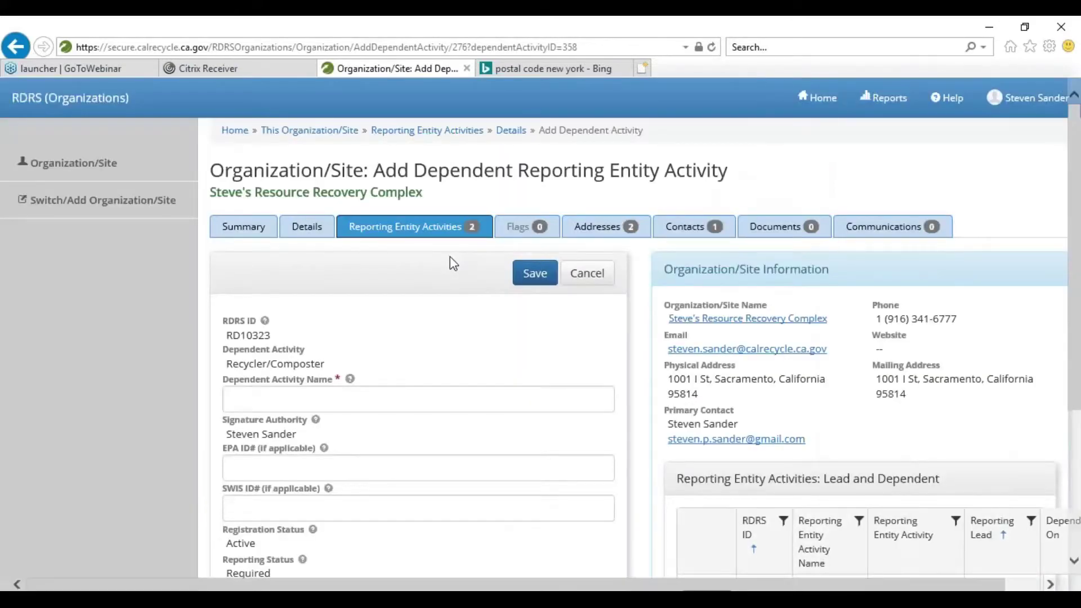
- Enter 'Steve's Recycling' as the dependent activity name, consulting the name and EPA ID# help
scroll(428, 276, down, 1)
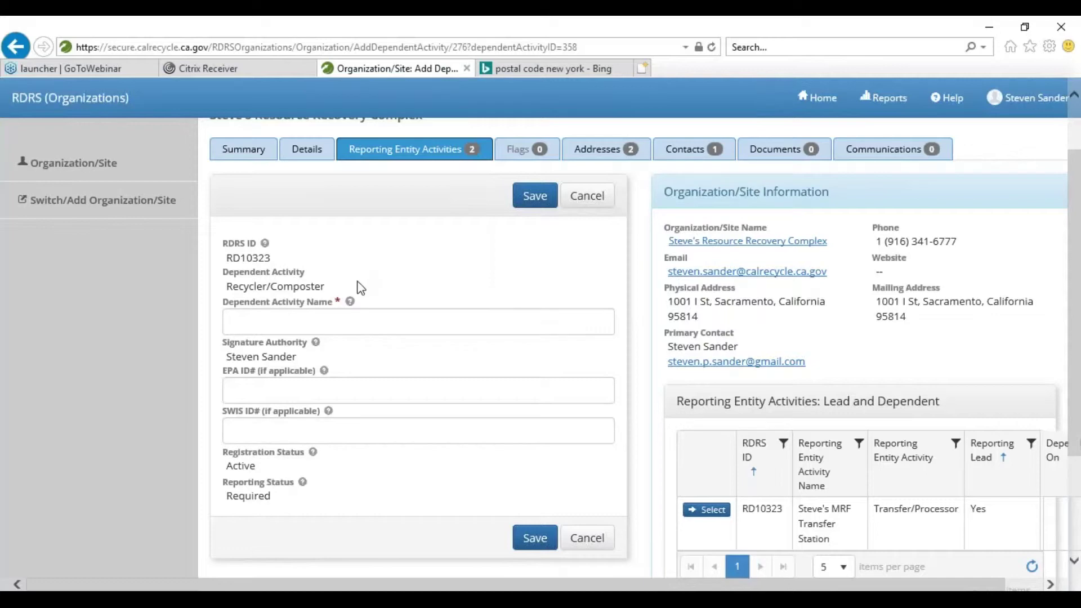
click(351, 302)
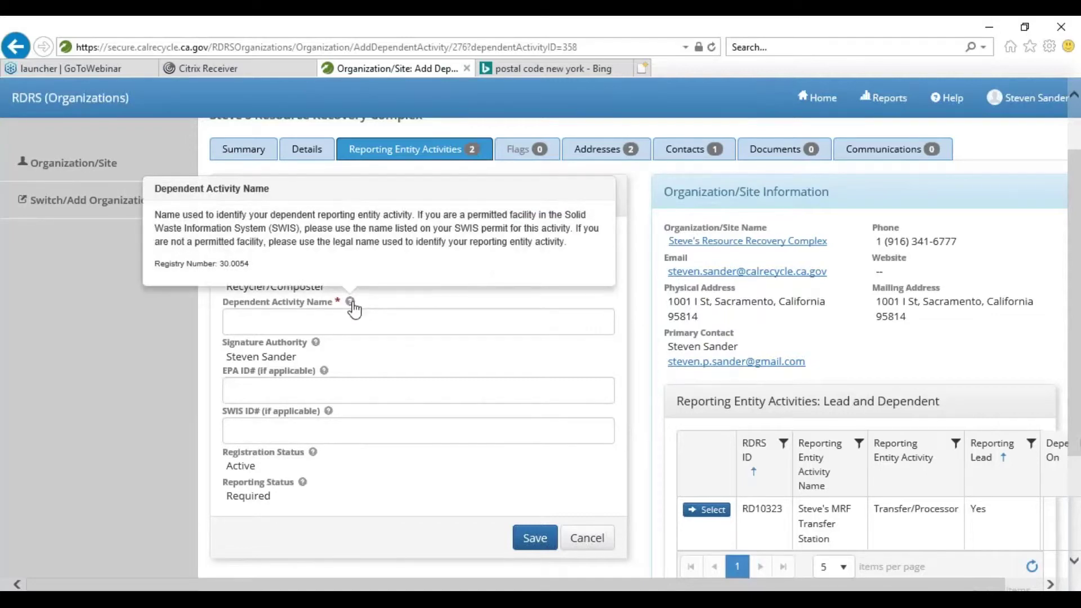
click(348, 322)
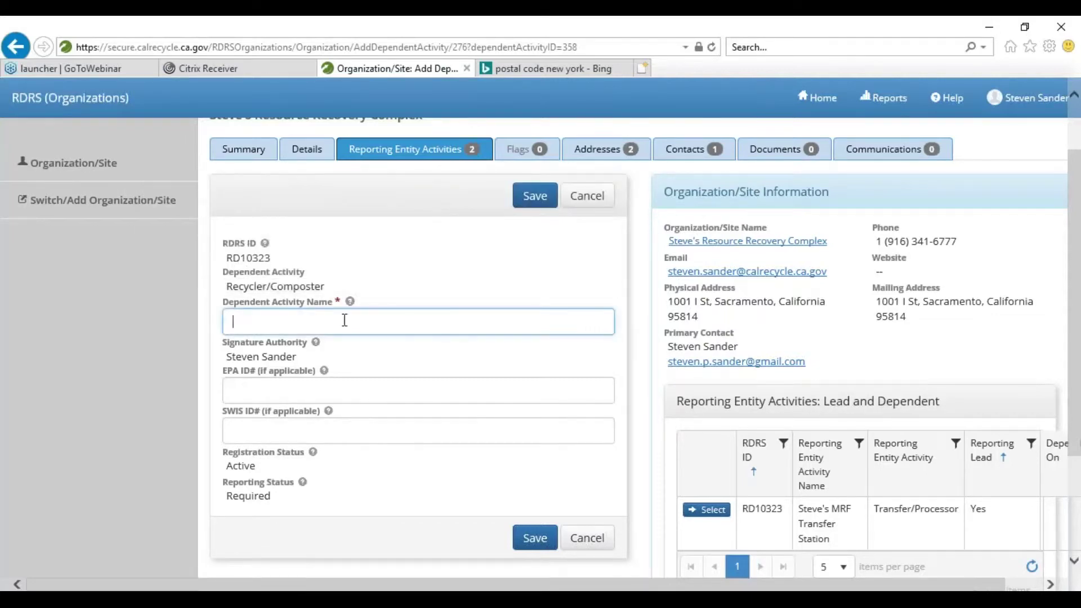
text(Steve's Recycling)
click(326, 375)
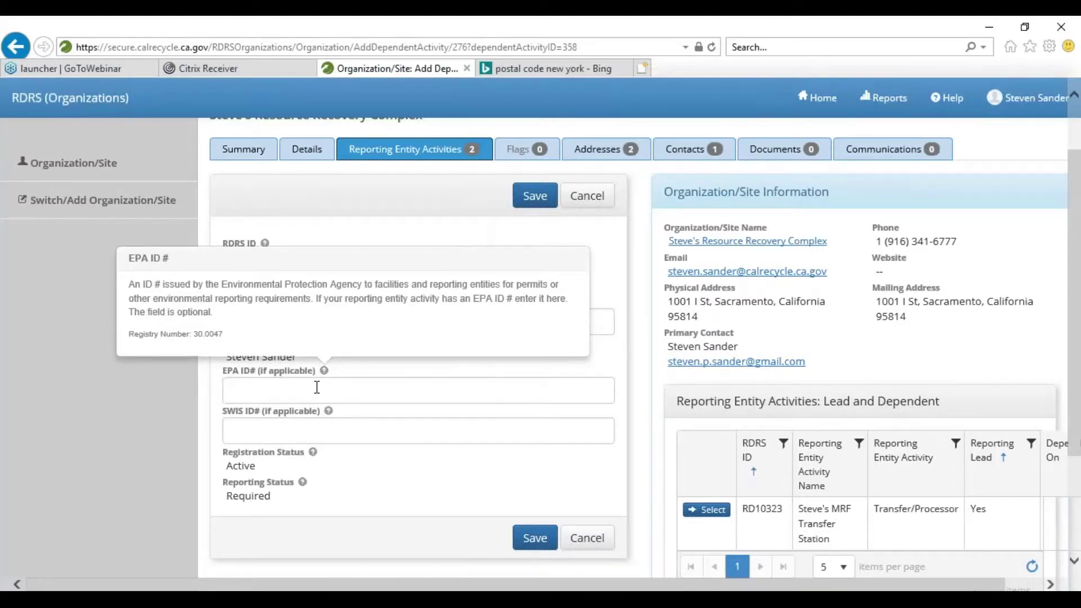
click(336, 418)
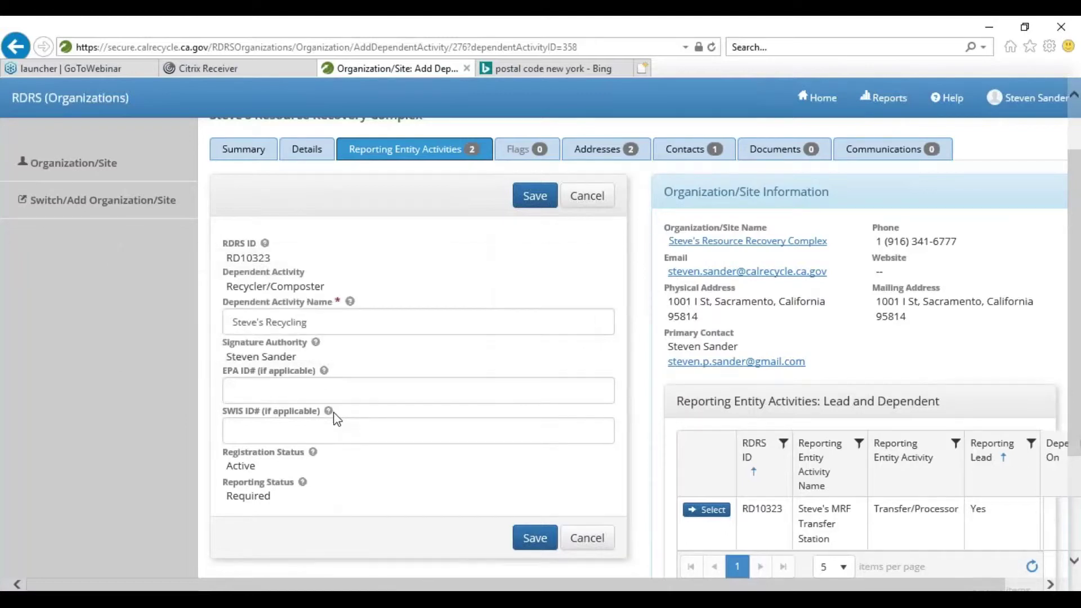
click(328, 413)
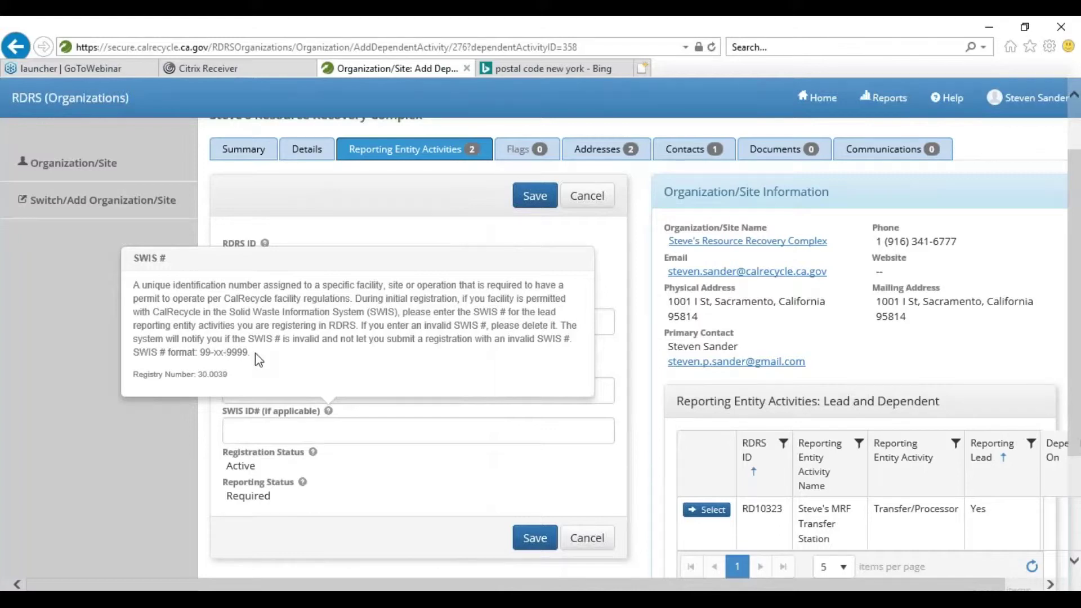
click(385, 436)
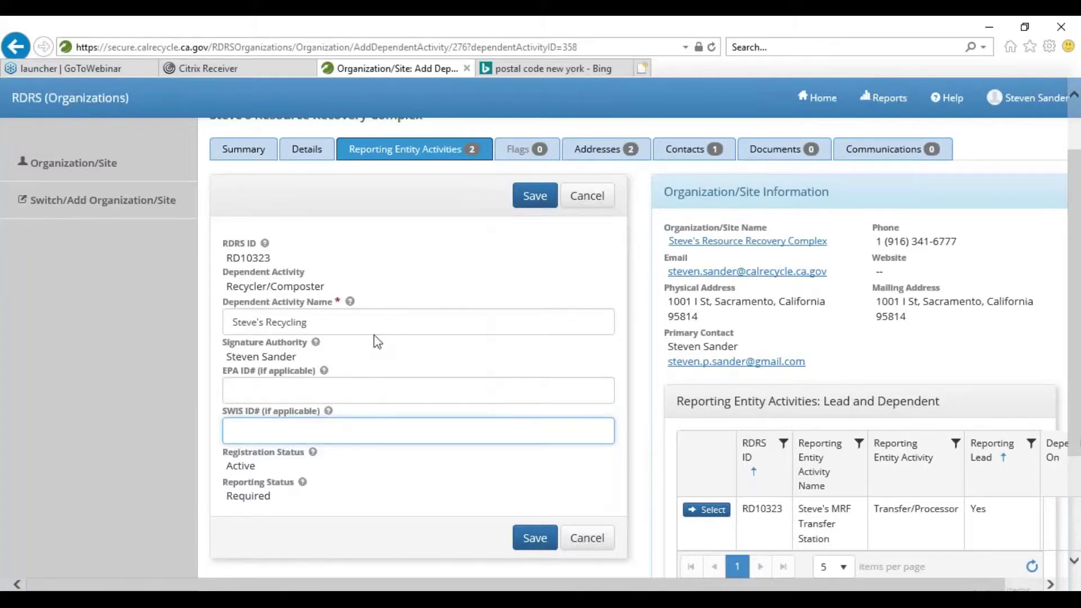
click(436, 251)
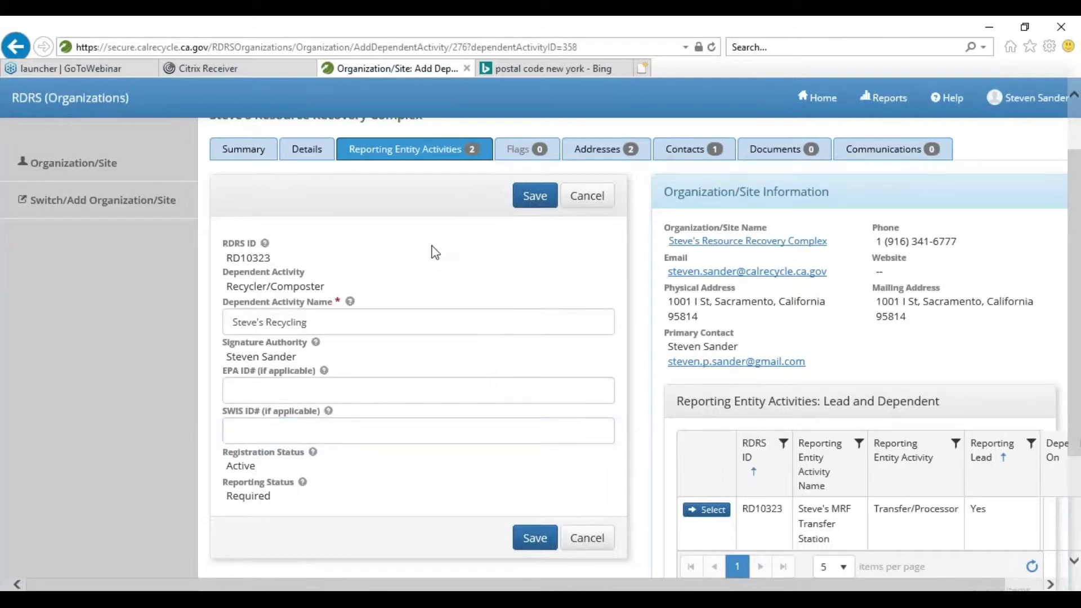
- Save the Steve's Recycling activity and review its details and the Lead and Dependent table
click(538, 198)
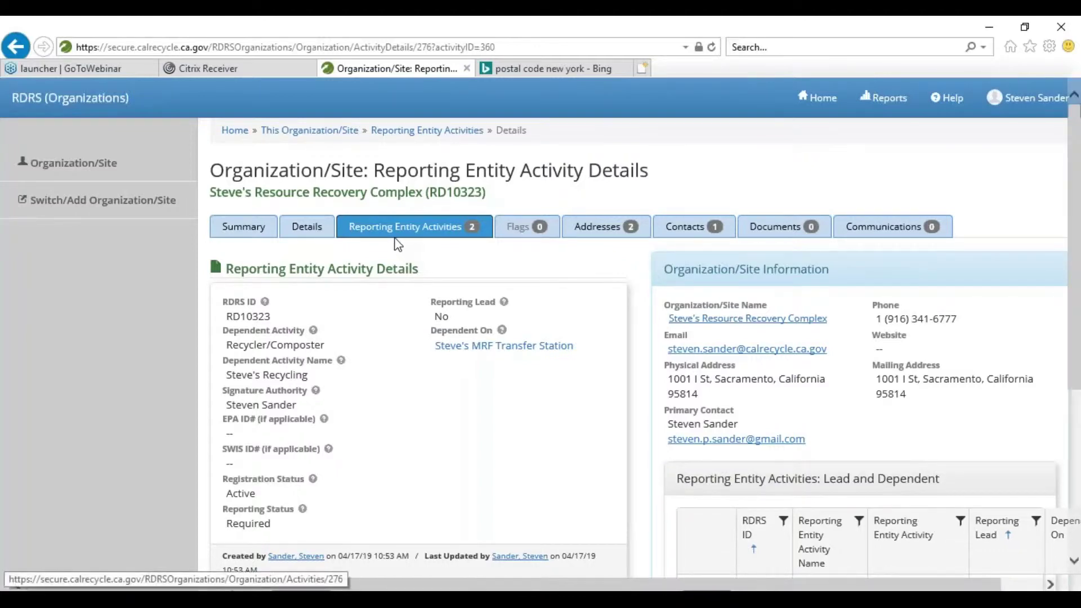
scroll(402, 238, down, 4)
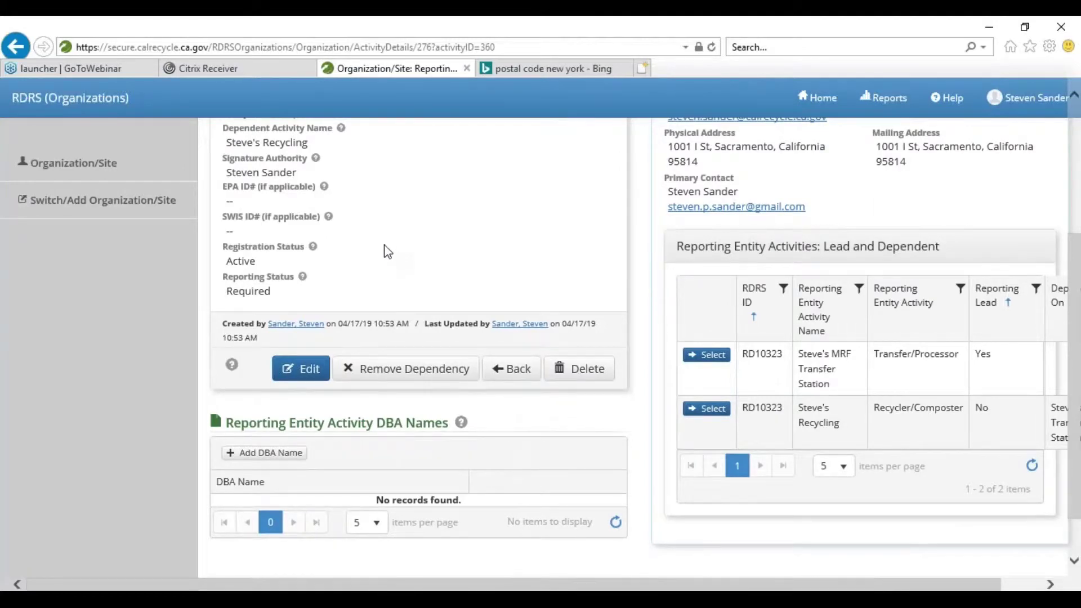
scroll(388, 257, up, 3)
scroll(388, 251, down, 1)
scroll(388, 251, down, 1)
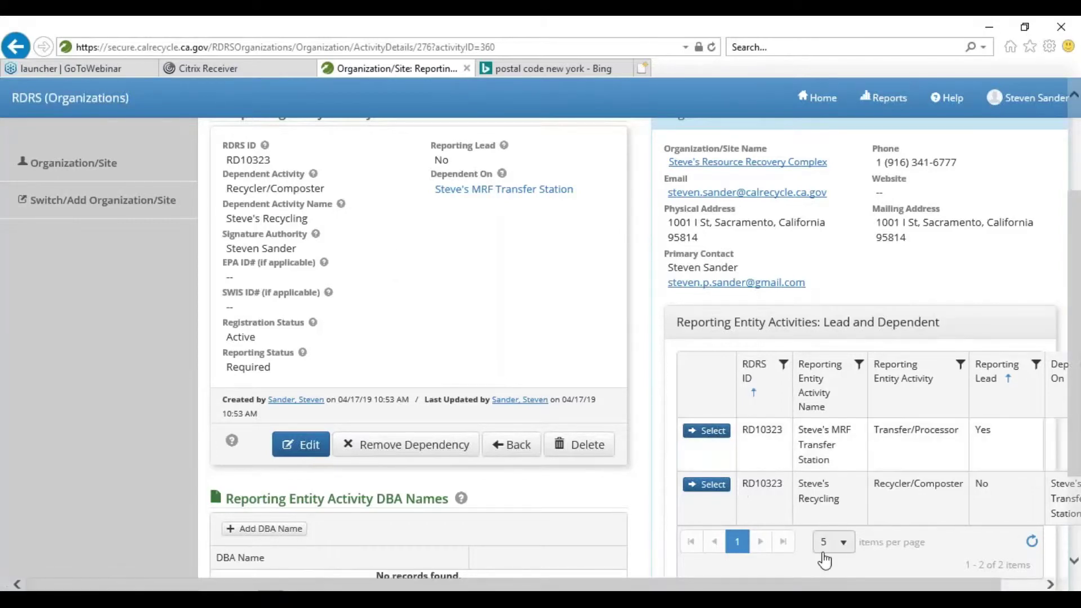
- Open the Steve's MRF Transfer Station activity details from the Lead and Dependent table
click(696, 486)
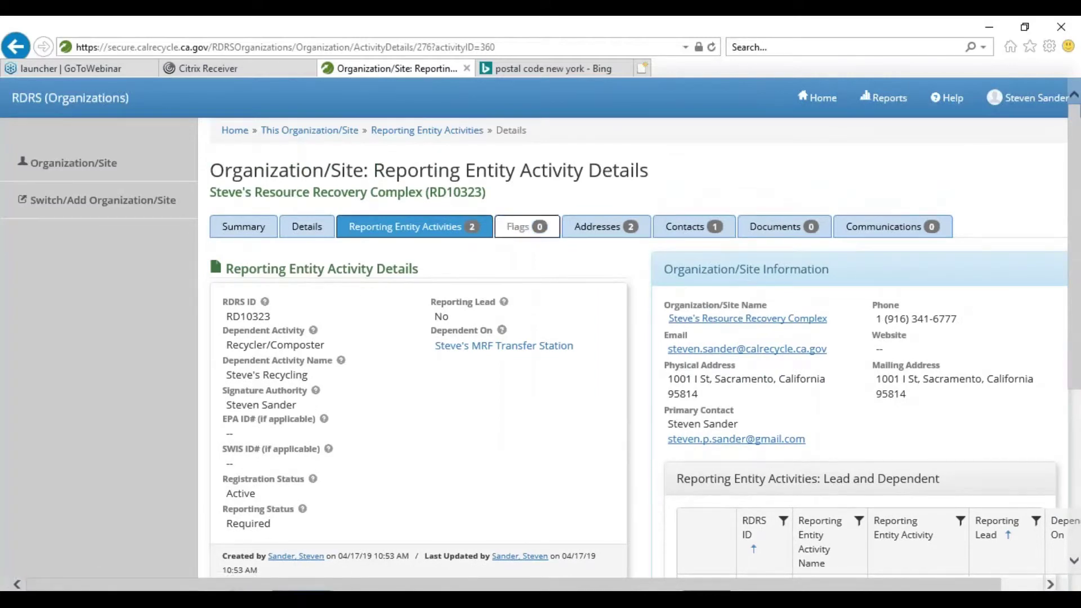
scroll(594, 392, down, 3)
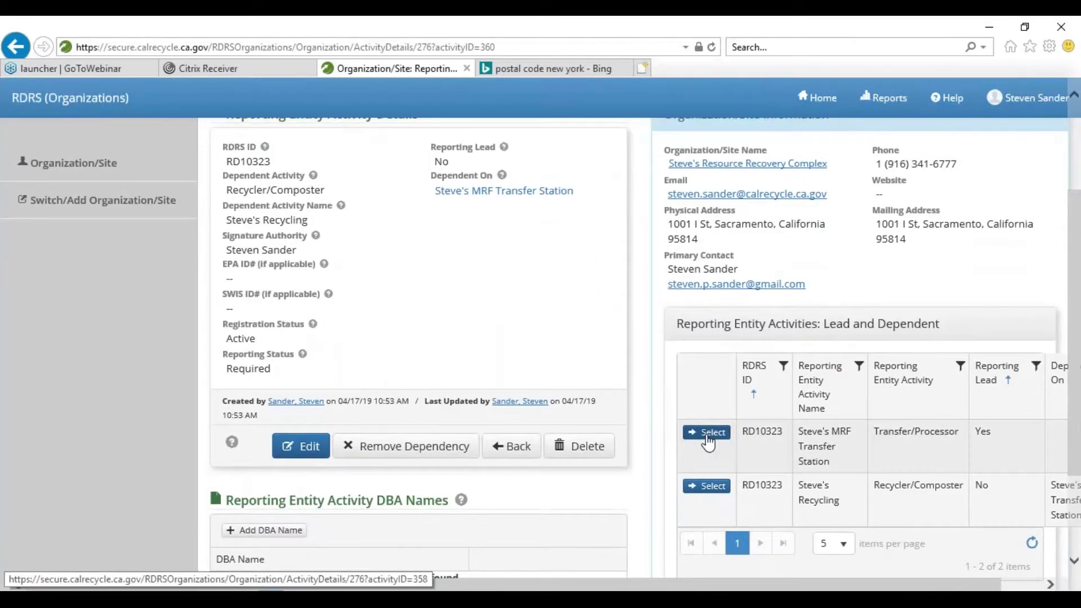
click(707, 439)
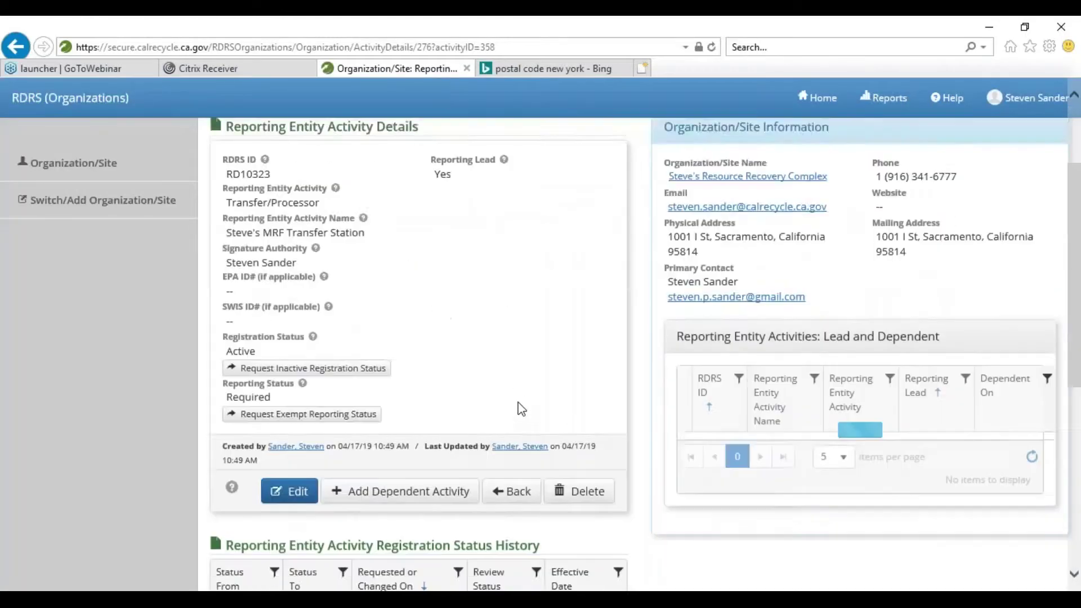
scroll(522, 409, down, 2)
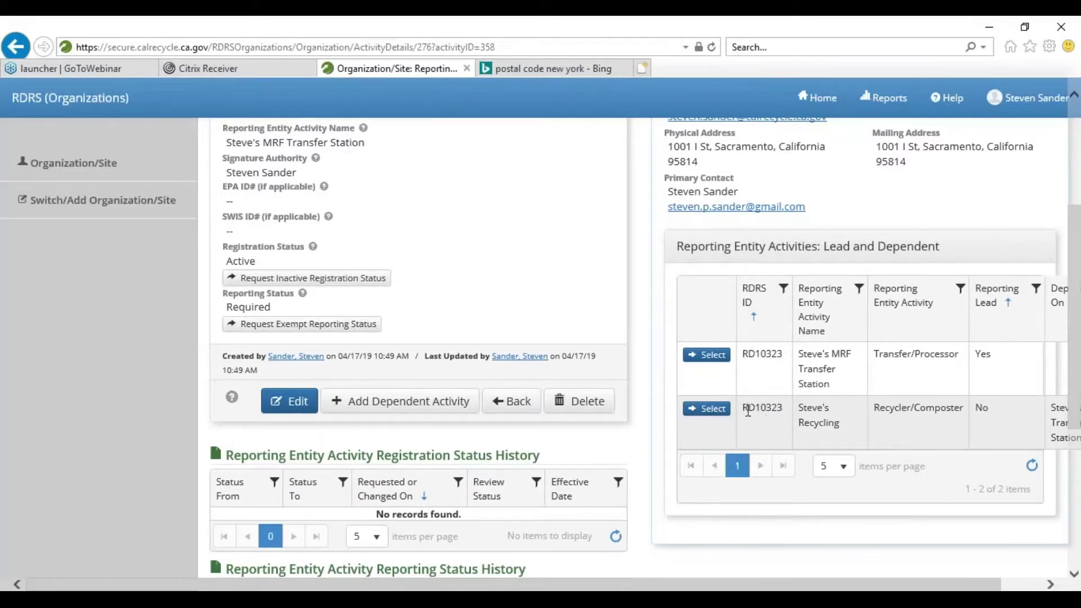
- Highlight Steve's Recycling as dependent on the transfer station, sharing RDRS ID RD10323
drag(743, 410, 863, 437)
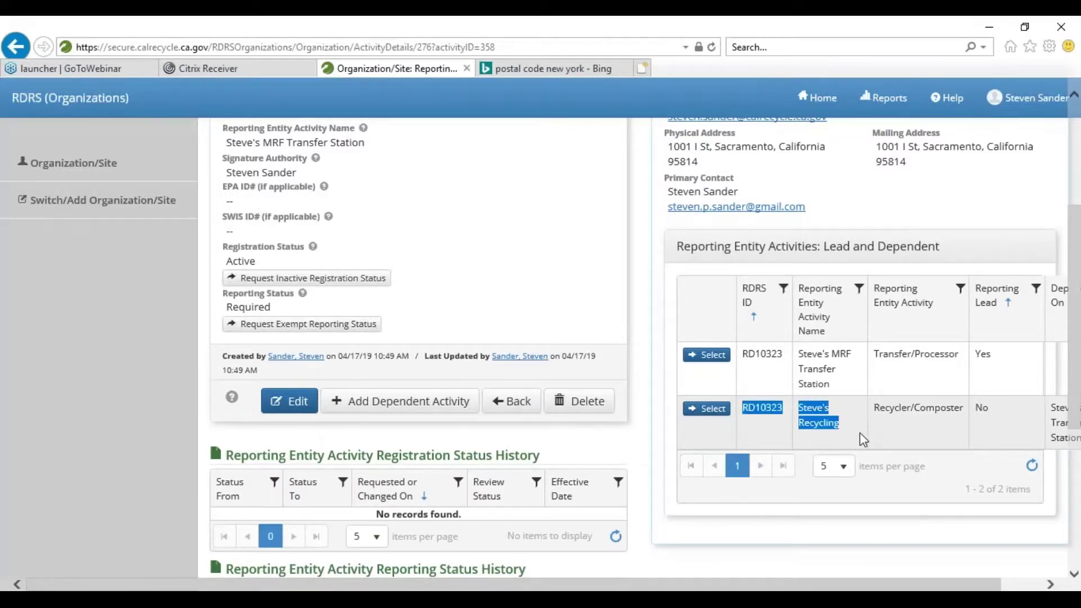
drag(946, 585, 986, 586)
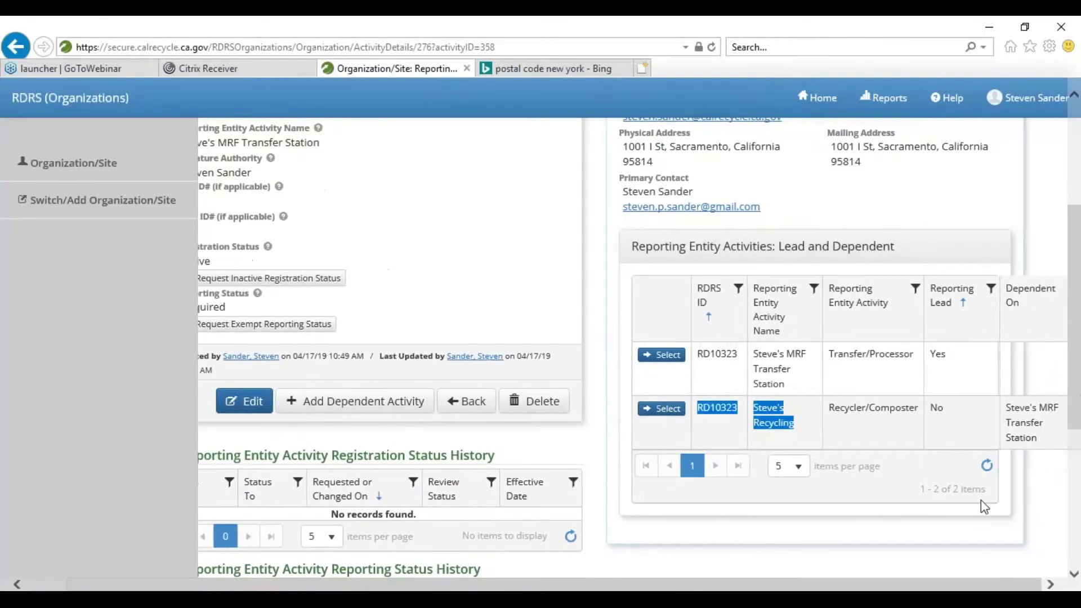
drag(1042, 442, 982, 411)
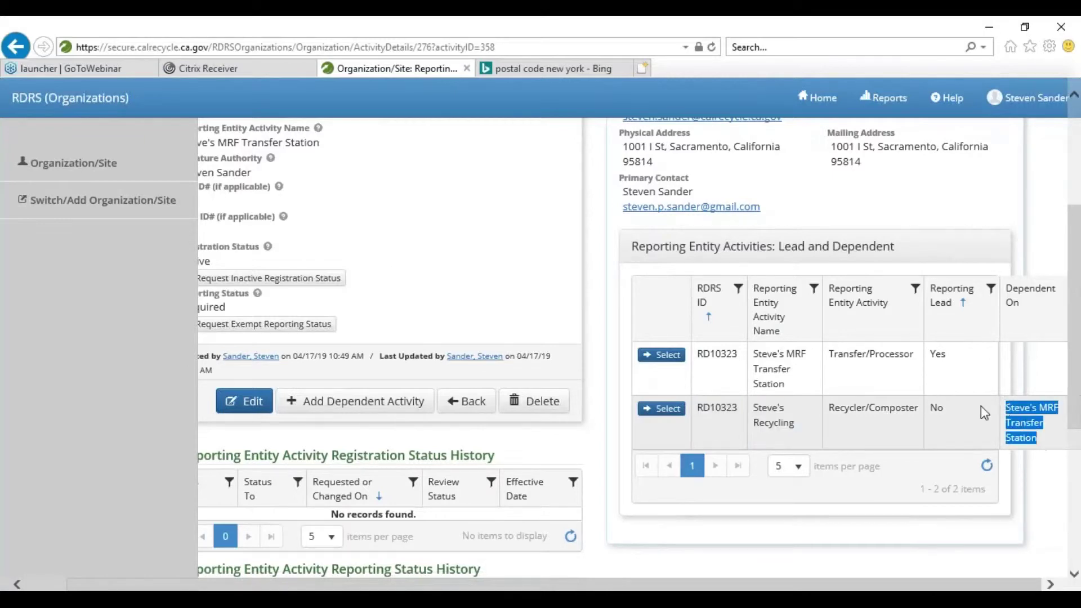
triple_click(796, 385)
double_click(732, 410)
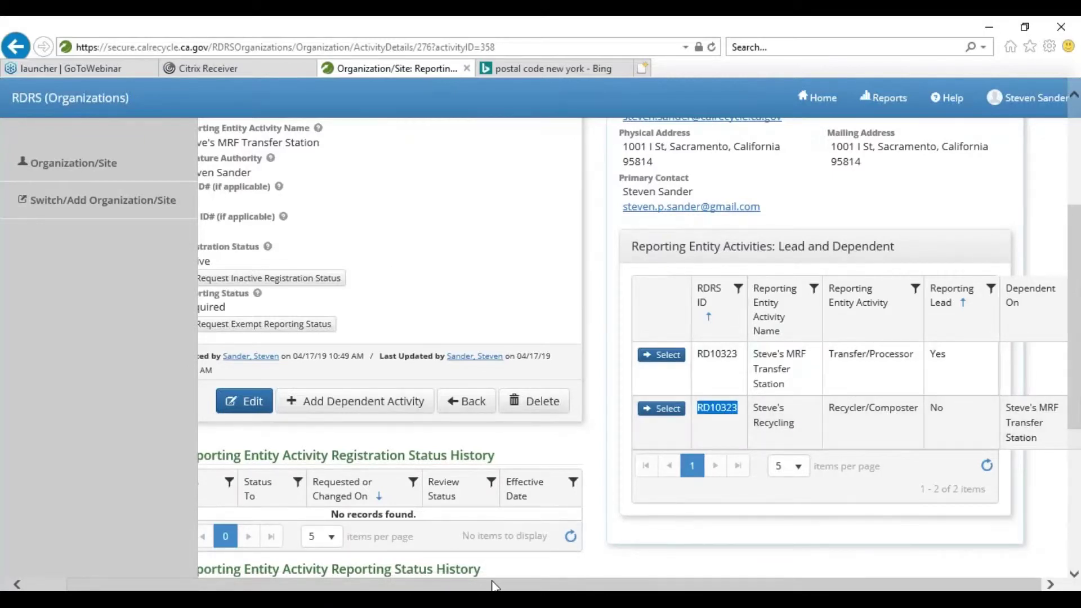
drag(471, 588, 431, 587)
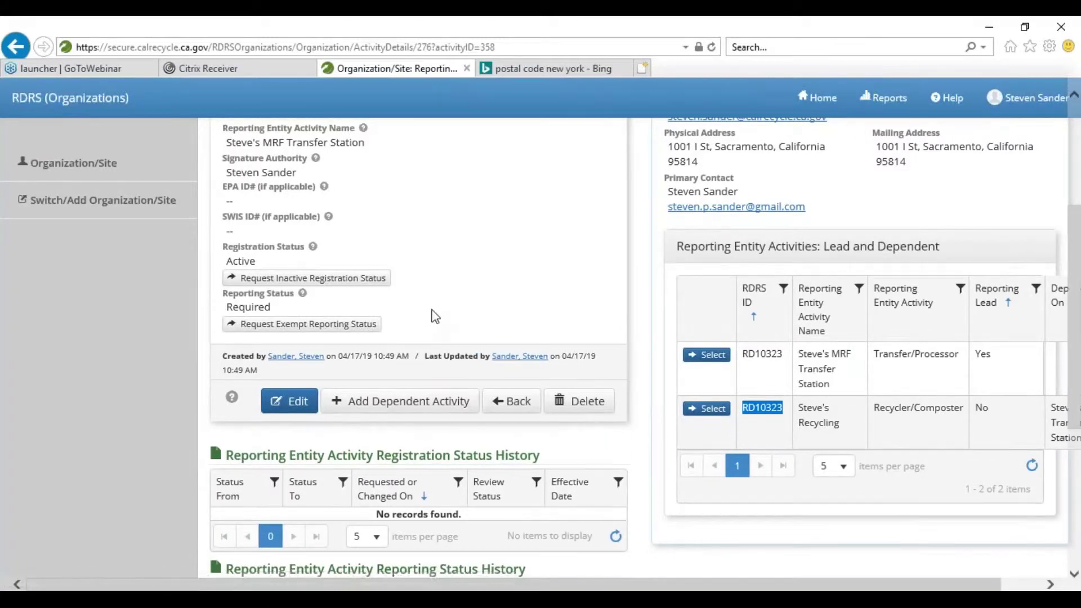
scroll(428, 332, up, 5)
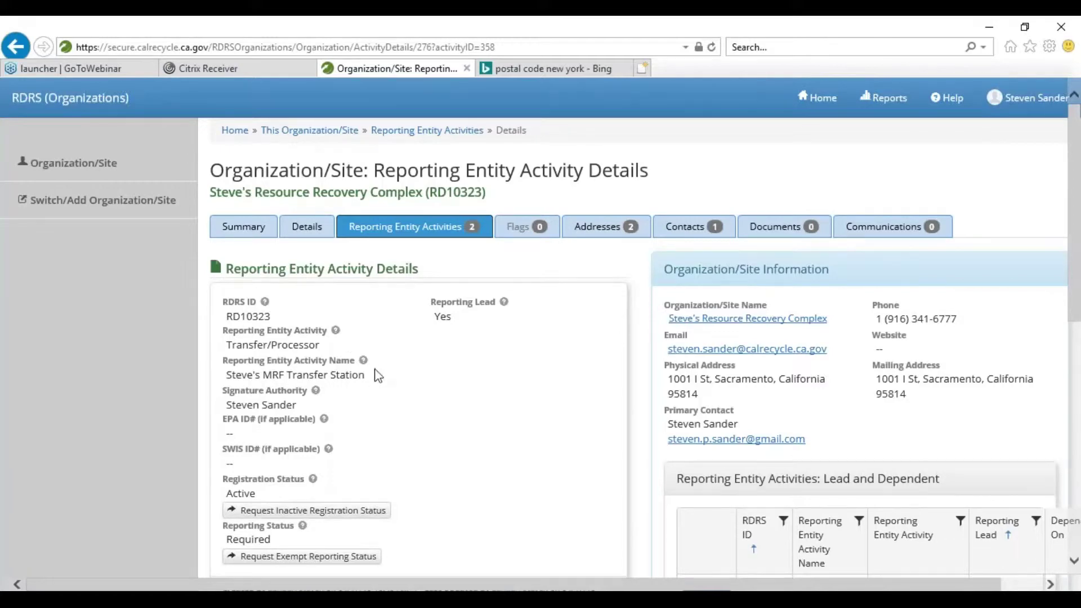
- Return to the Steve's Resource Recovery Complex organization/site Details page
scroll(392, 321, down, 1)
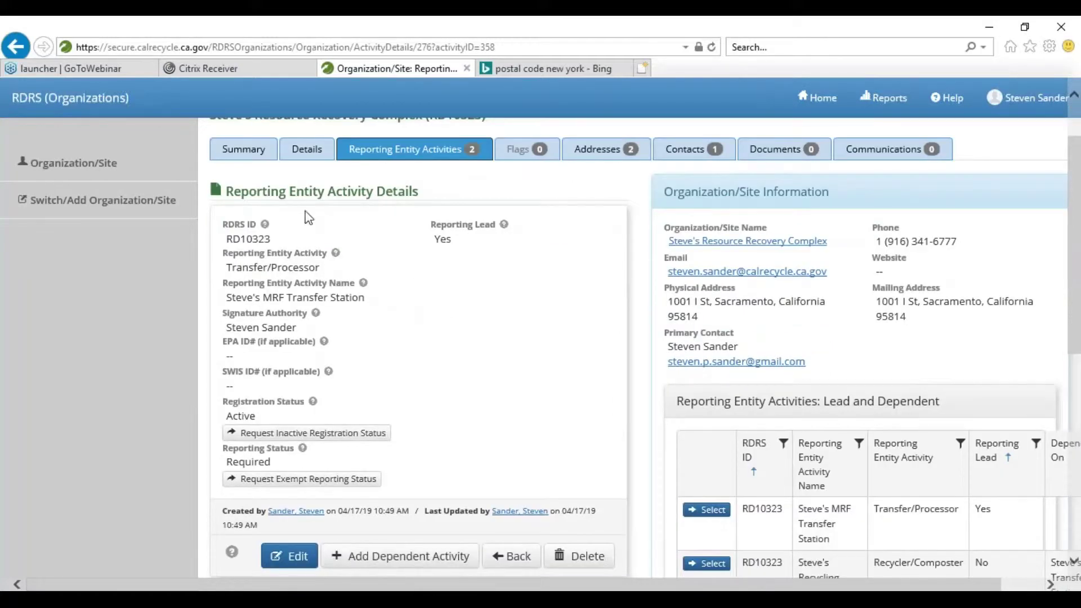
click(307, 150)
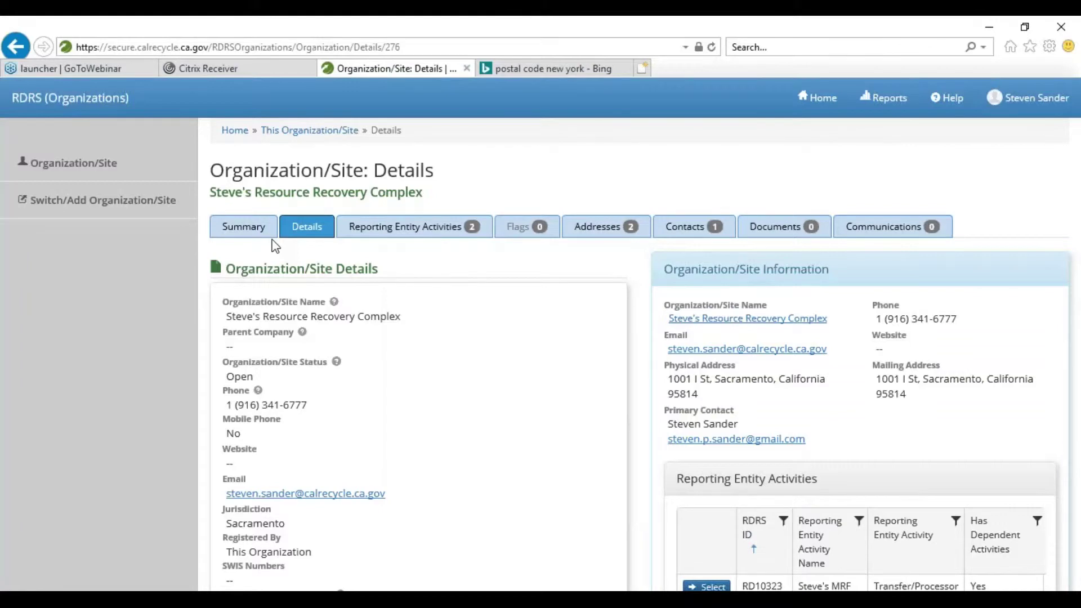
- Show the Steve's Resource Recovery Complex site summary with its reporting entity activities
click(246, 230)
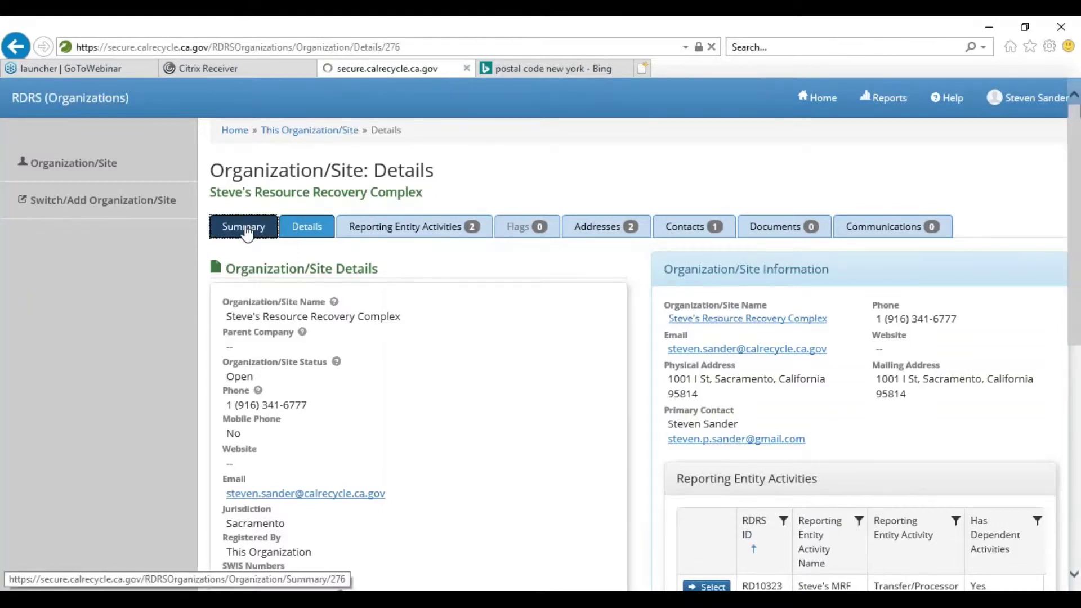